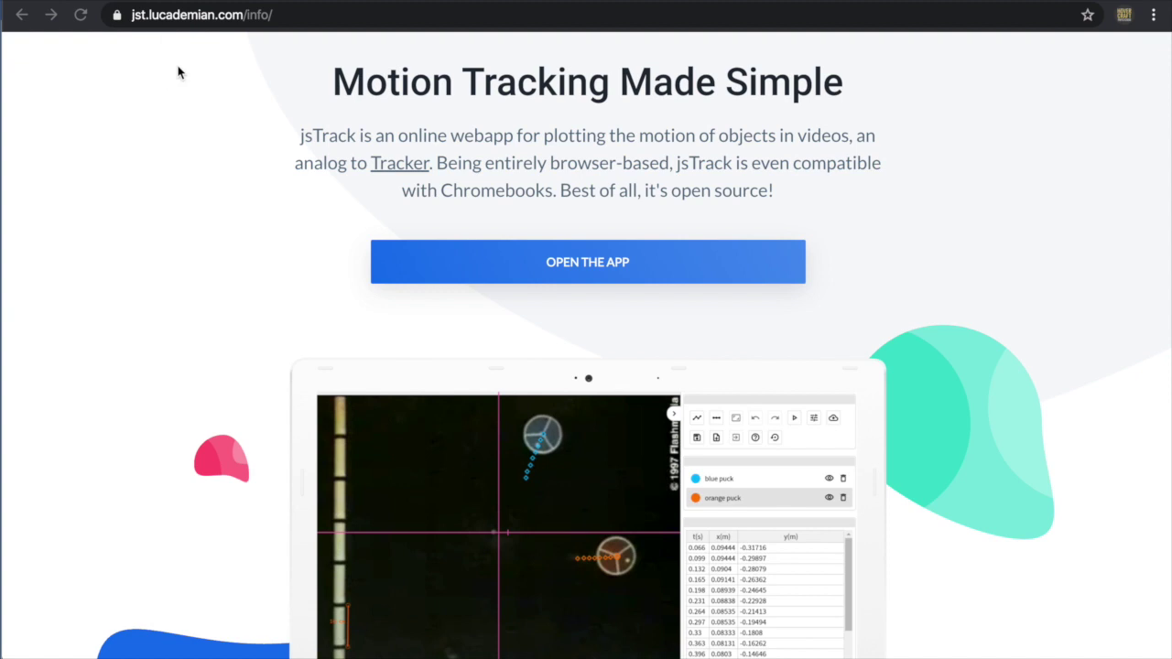
# Step: Open the jsTrack web app from its info page
pyautogui.click(597, 263)
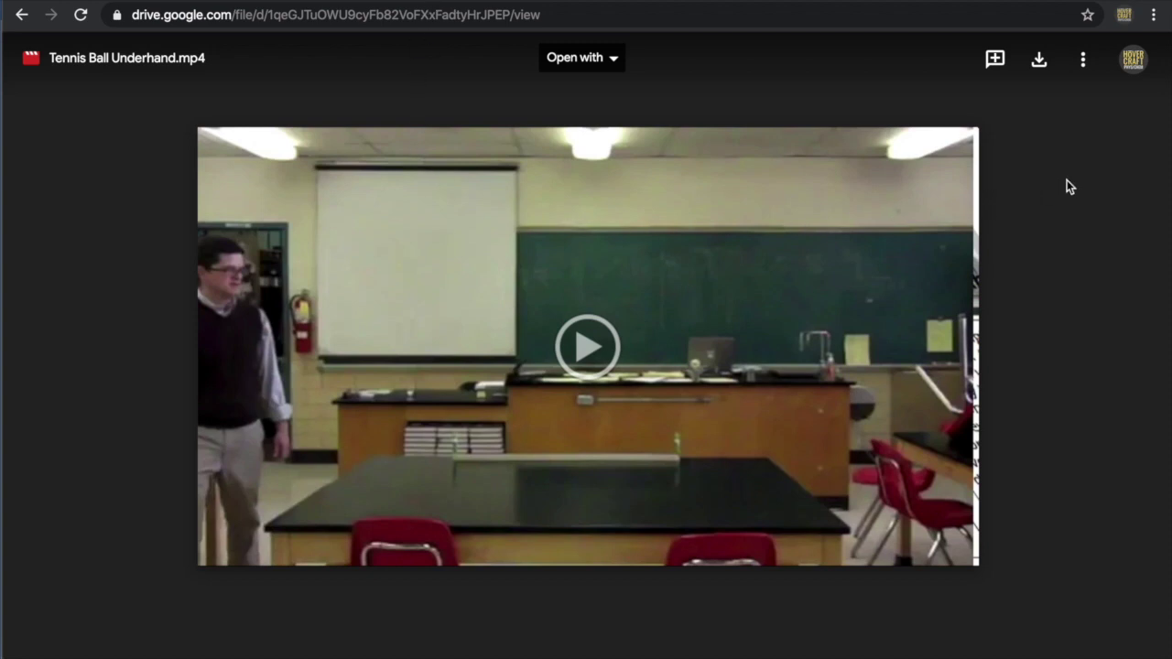
# Step: Download Tennis Ball Underhand.mp4 from the Google Drive preview
pyautogui.click(1040, 63)
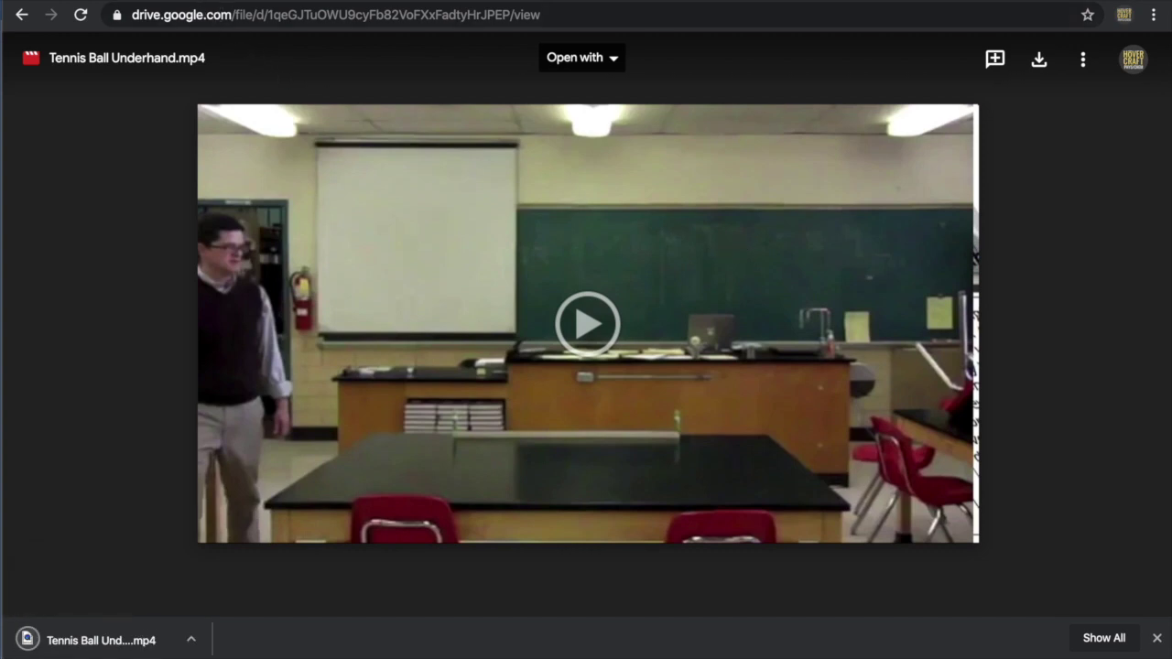
# Step: Load the downloaded tennis ball video into jsTrack as a new project named 'jsTrack Demo'
pyautogui.click(229, 0)
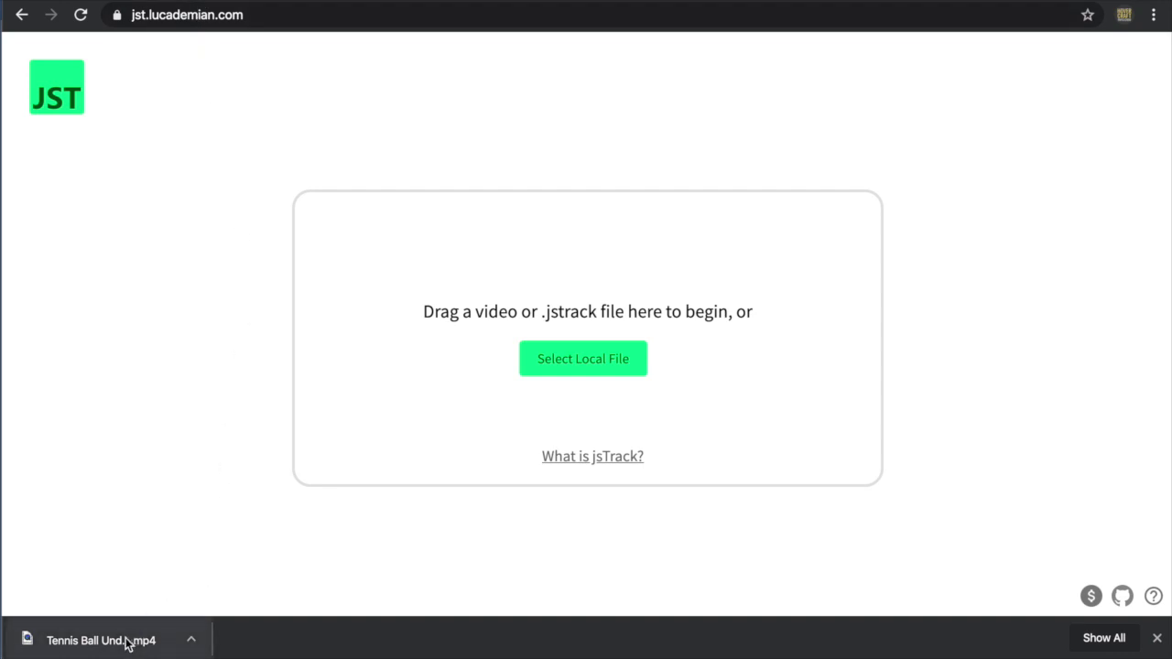
pyautogui.moveTo(136, 630); pyautogui.dragTo(486, 388)
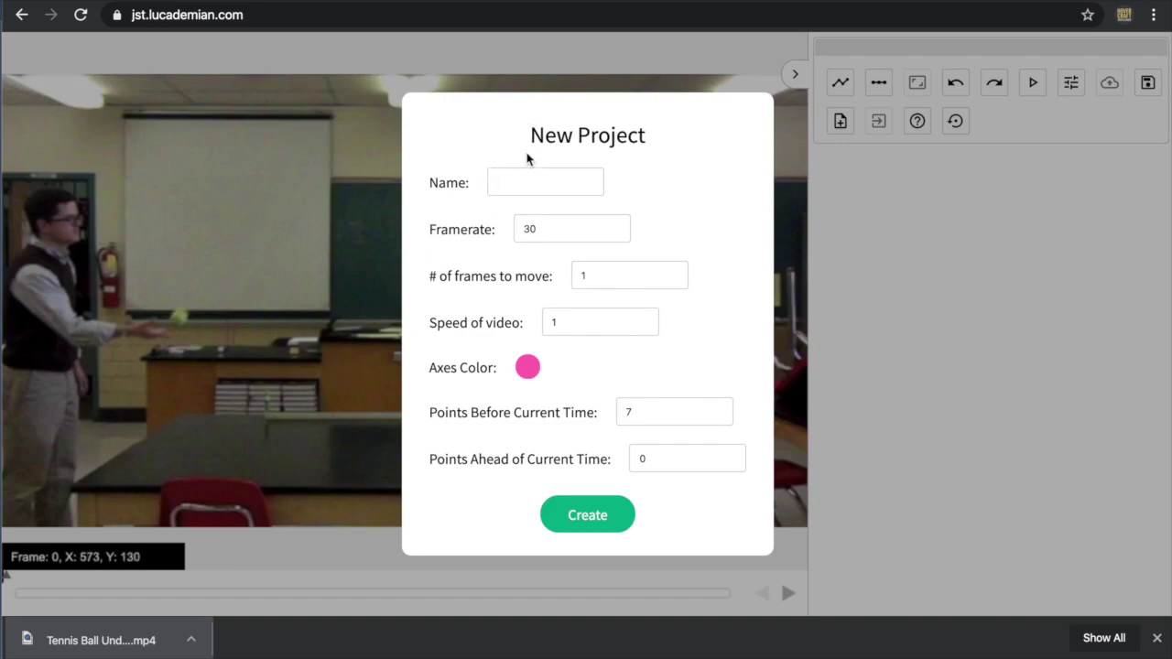
pyautogui.click(535, 178)
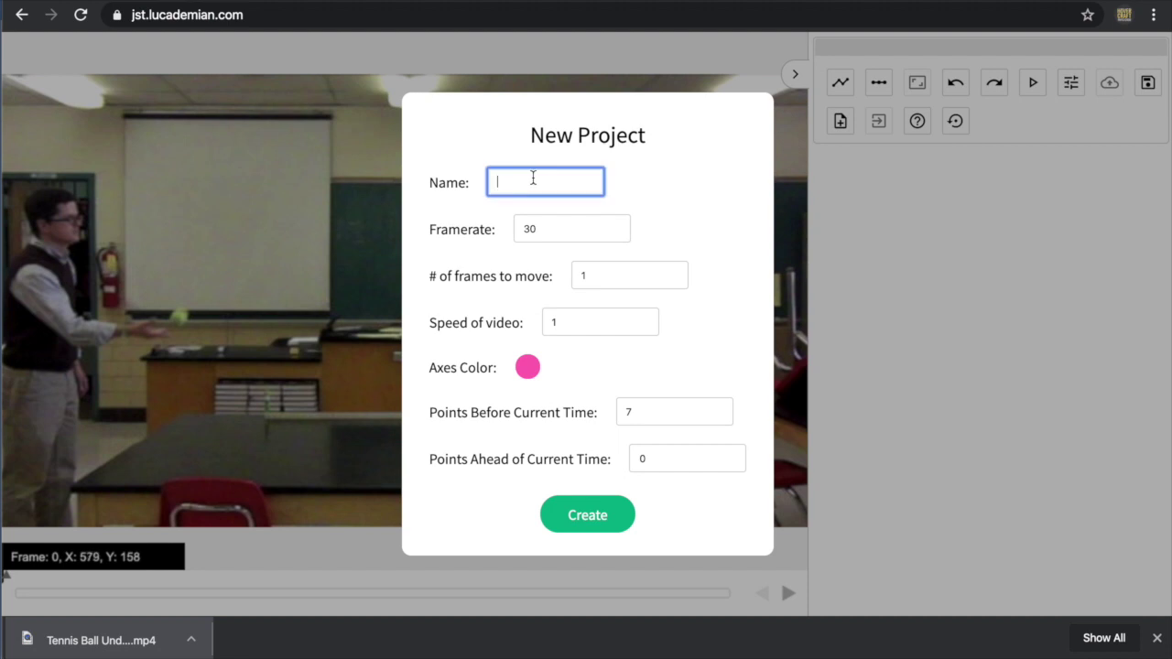
pyautogui.write('jsTrack Demo')
pyautogui.click(597, 511)
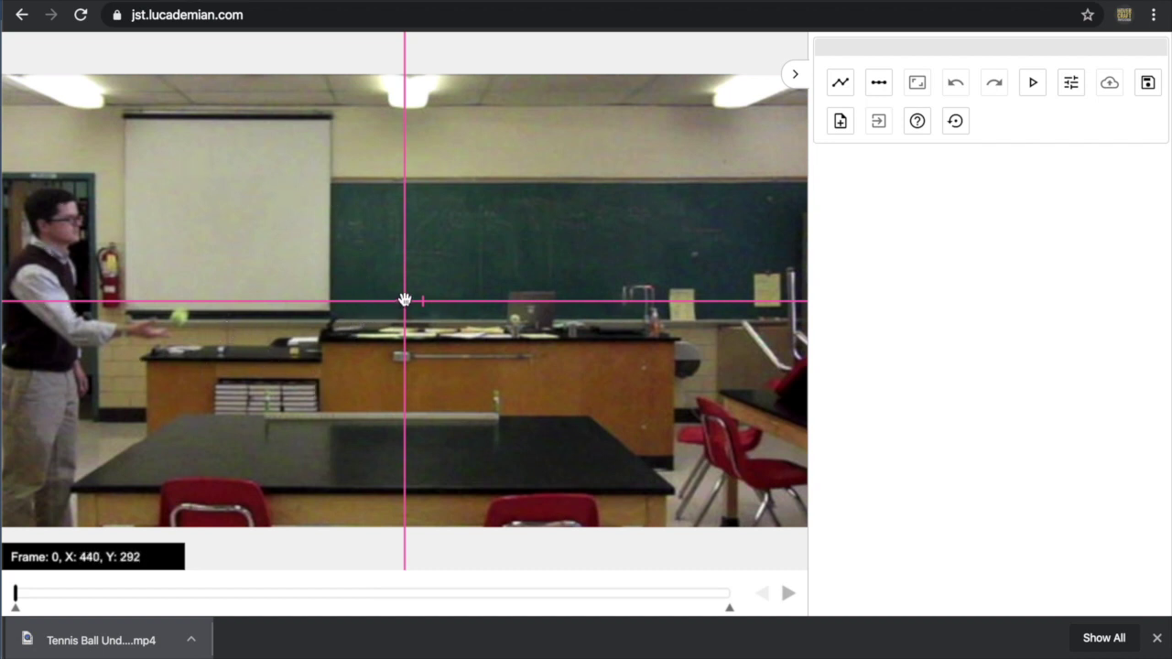
# Step: Move the axes origin to the near-left edge of the front lab table and fine-tune it
pyautogui.moveTo(406, 301); pyautogui.dragTo(179, 431)
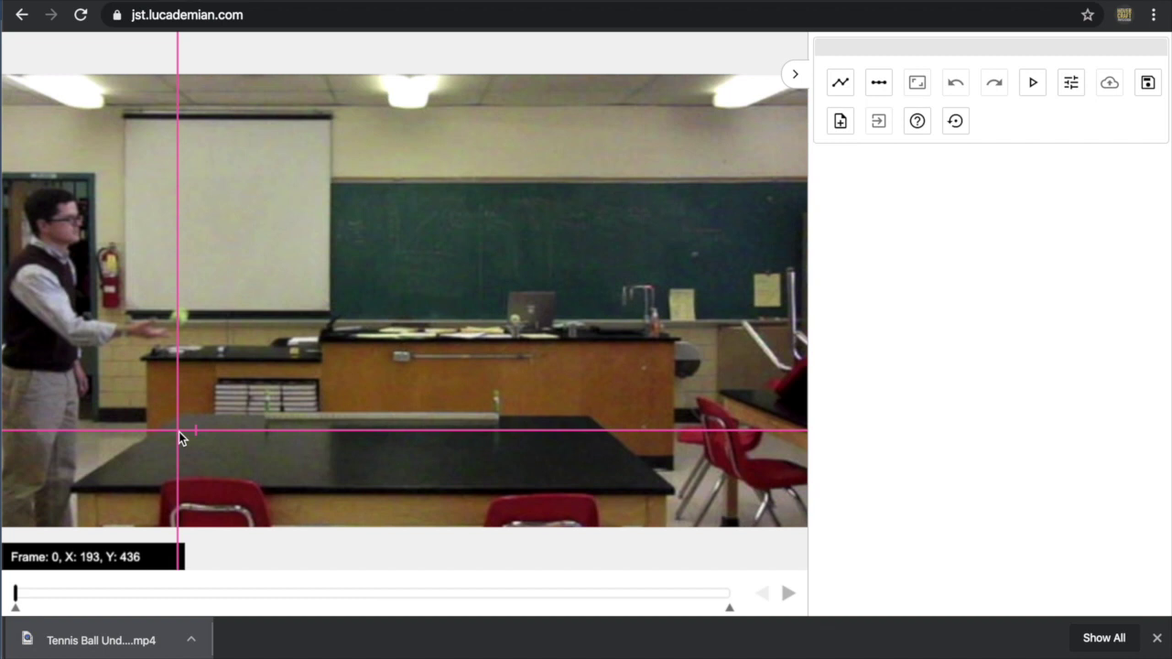
pyautogui.press('Down')
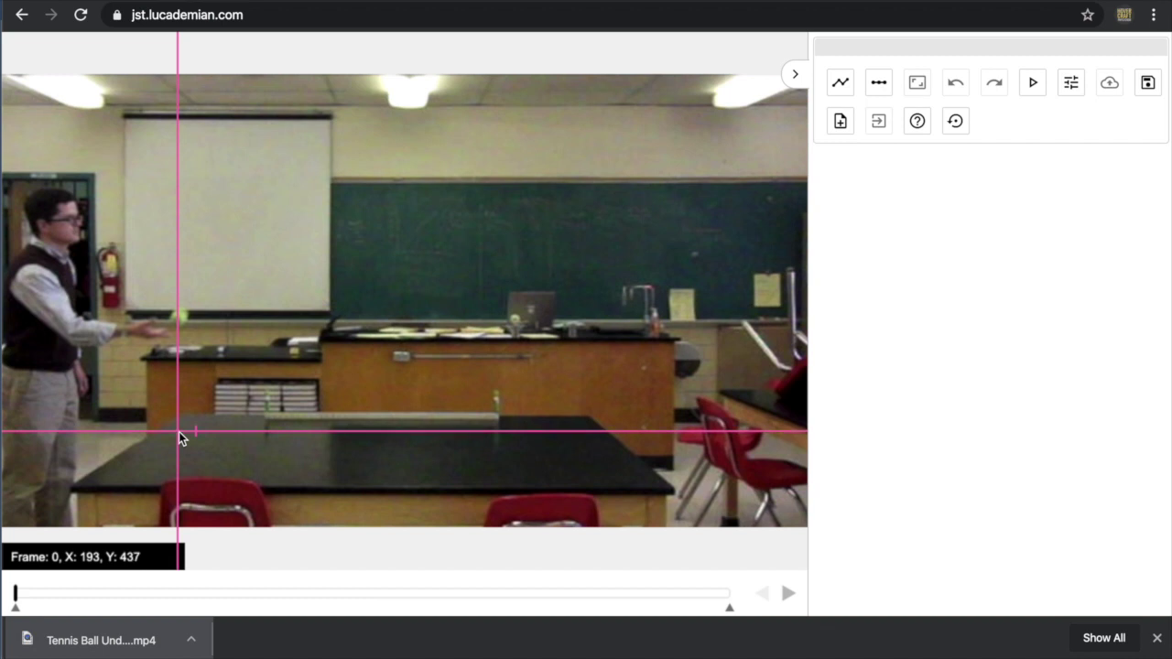
pyautogui.moveTo(178, 431); pyautogui.dragTo(178, 427)
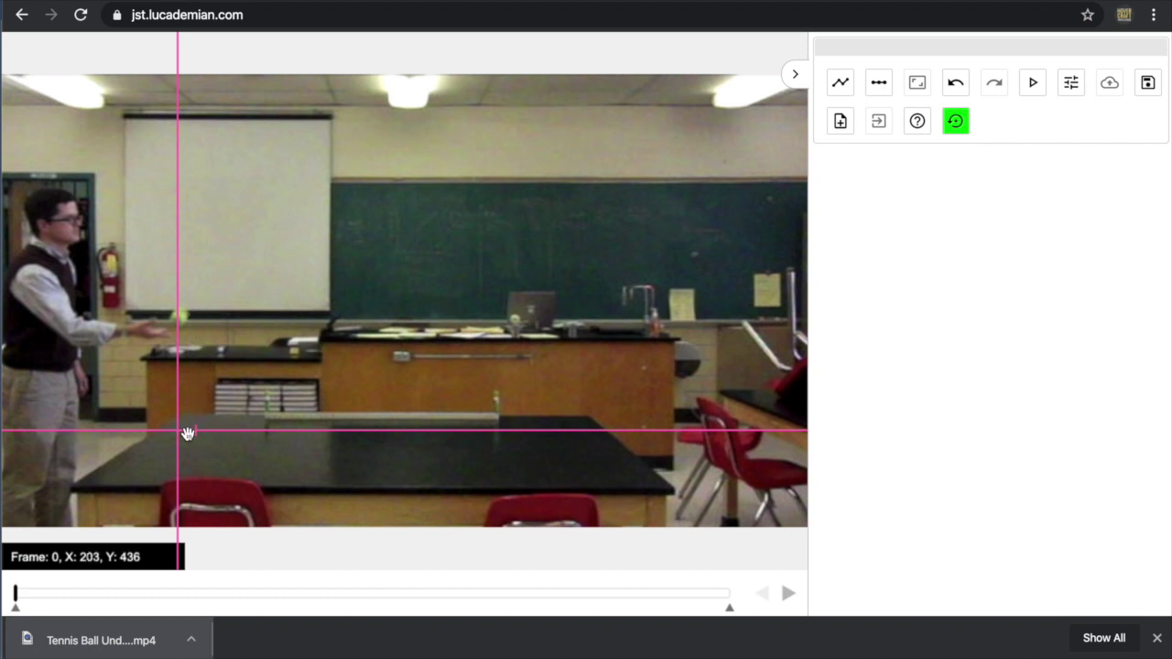
pyautogui.moveTo(181, 428); pyautogui.dragTo(174, 441)
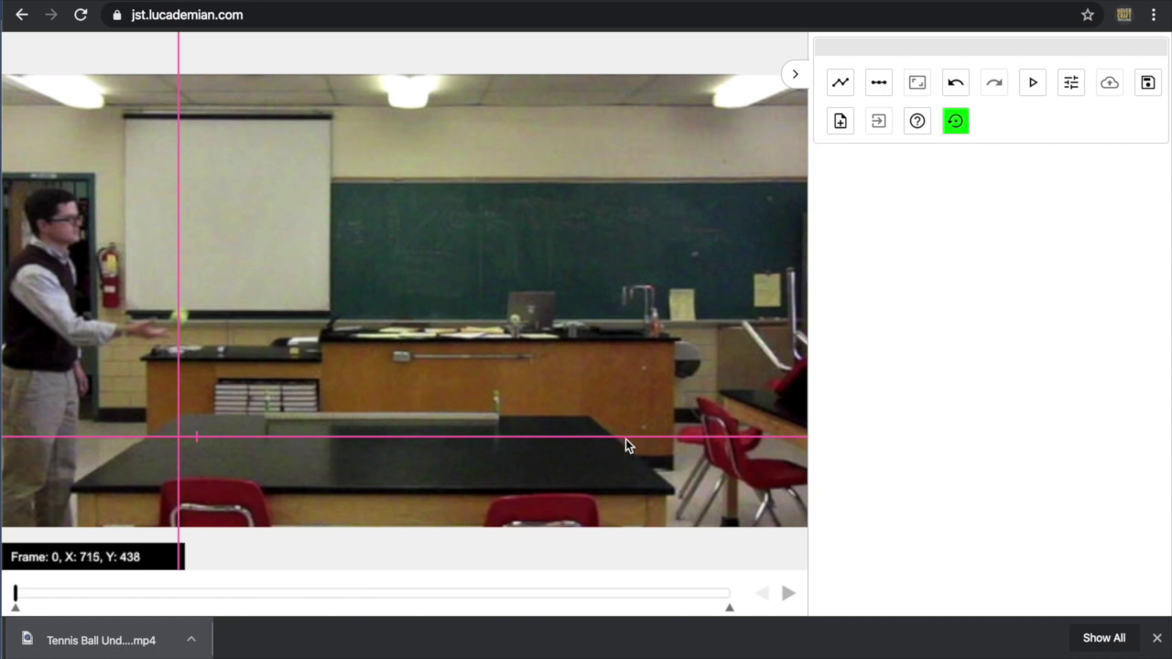
# Step: Step forward ten frames and back six to find where the ball leaves the hand
pyautogui.click(789, 597)
pyautogui.click(788, 597)
pyautogui.click(788, 597)
pyautogui.click(788, 597)
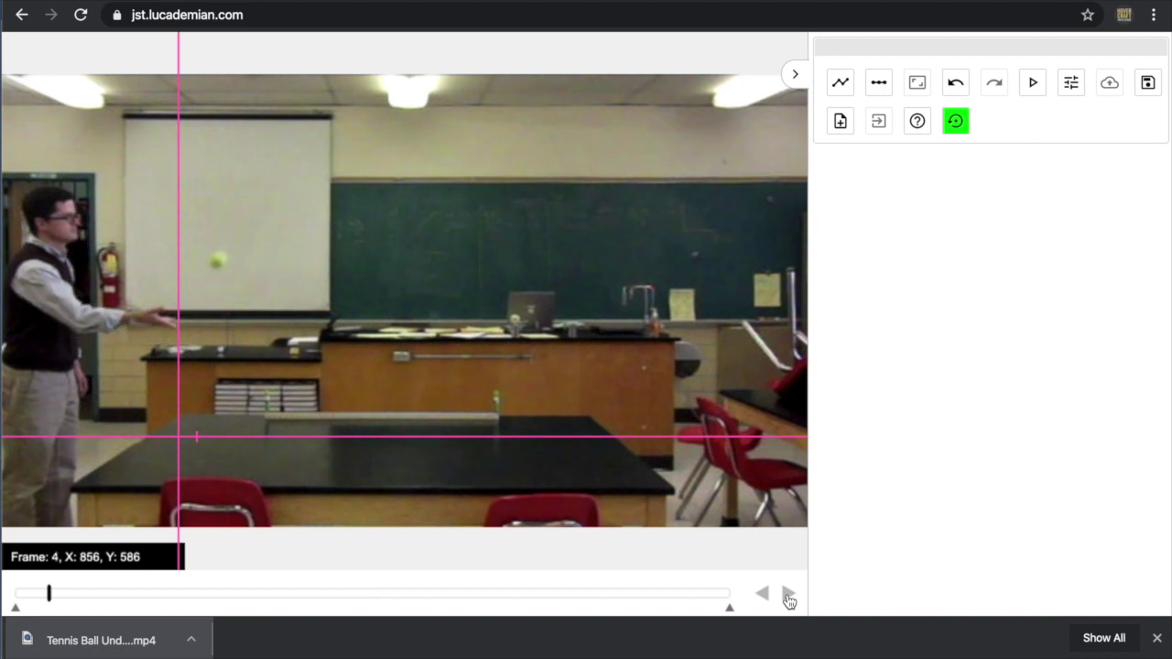
pyautogui.click(789, 597)
pyautogui.click(789, 597)
pyautogui.click(788, 597)
pyautogui.click(789, 597)
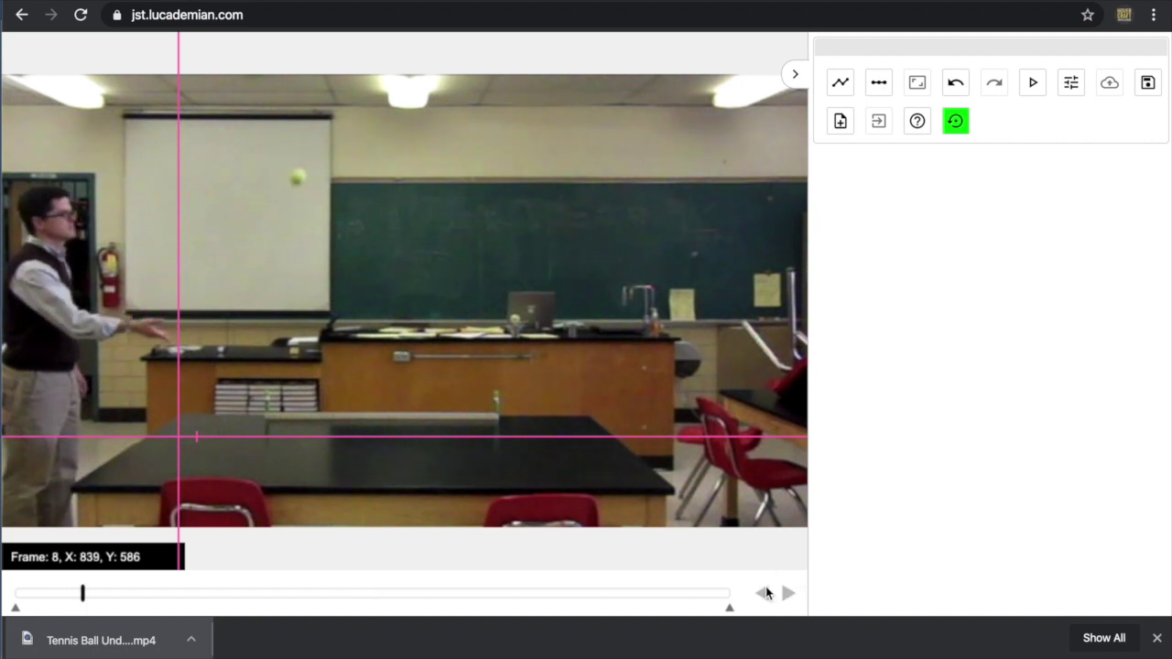
pyautogui.click(786, 597)
pyautogui.click(786, 597)
pyautogui.click(787, 597)
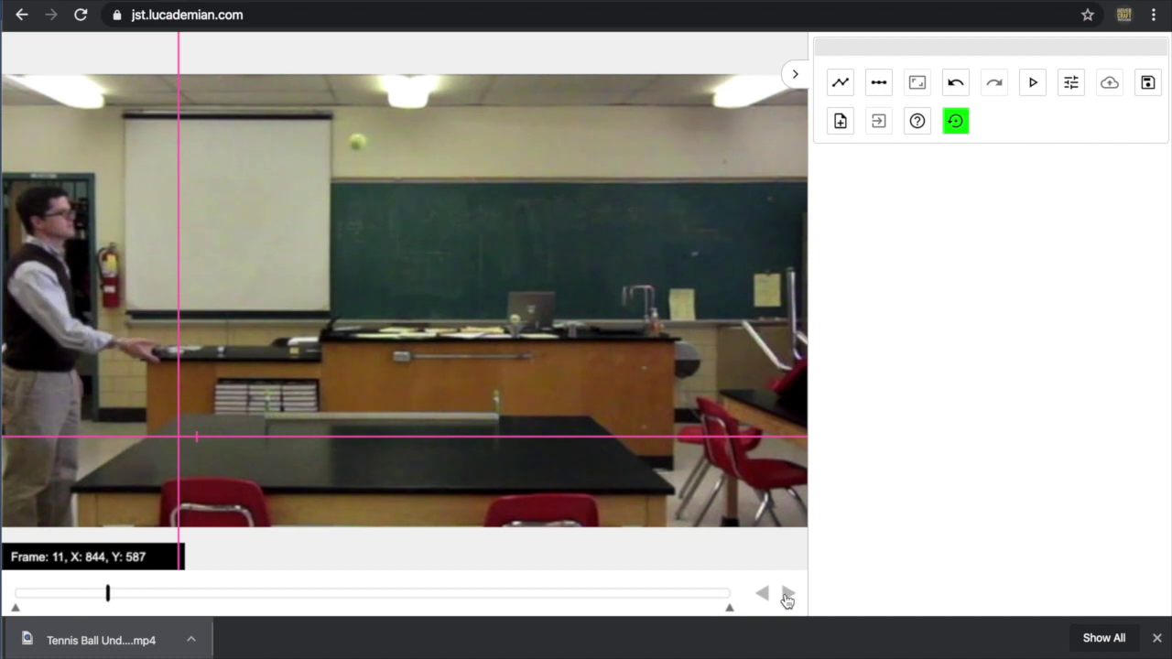
pyautogui.click(786, 597)
pyautogui.click(764, 596)
pyautogui.click(764, 596)
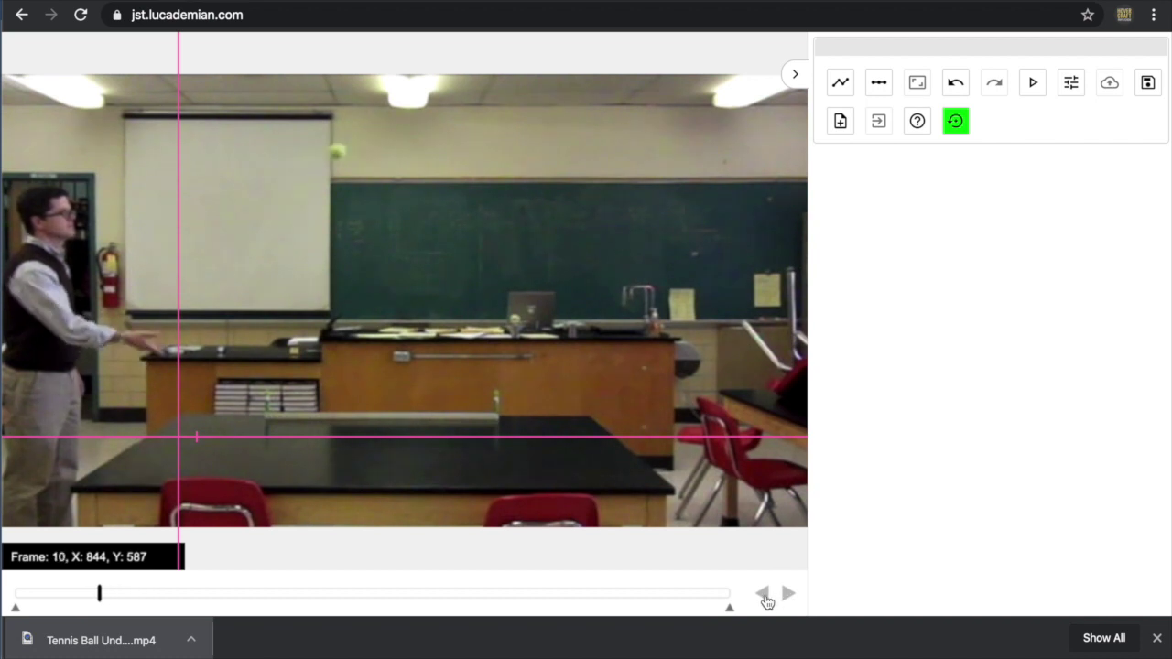
pyautogui.click(765, 596)
pyautogui.click(764, 596)
pyautogui.click(765, 596)
pyautogui.click(765, 596)
pyautogui.click(764, 596)
pyautogui.click(766, 597)
pyautogui.click(766, 597)
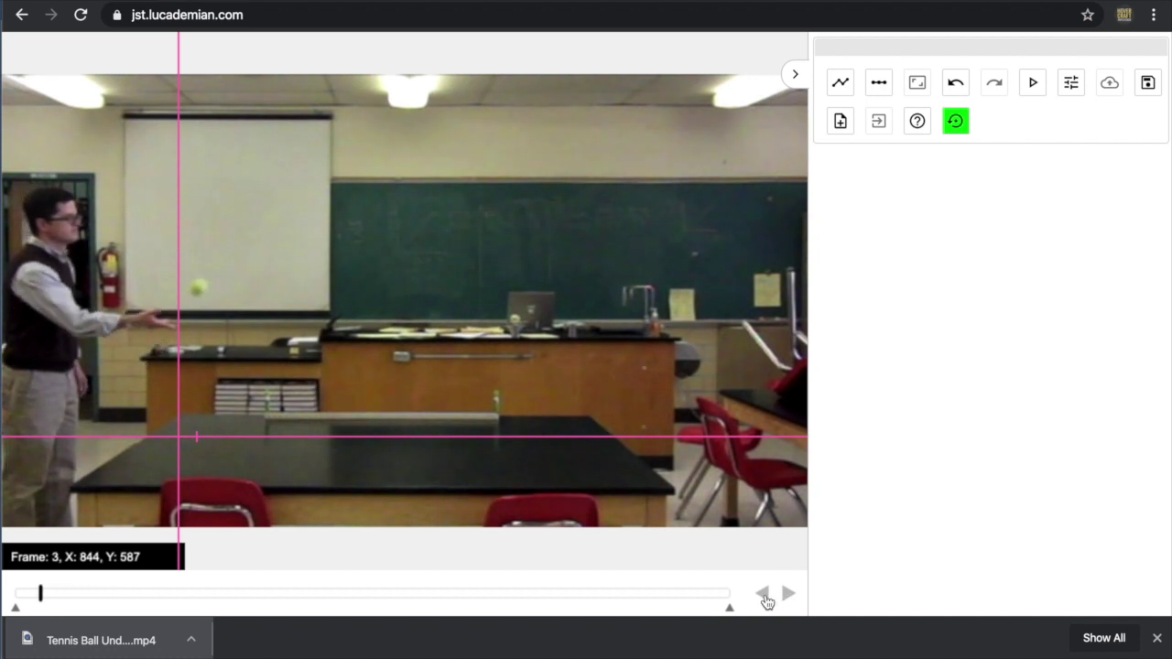
pyautogui.click(766, 597)
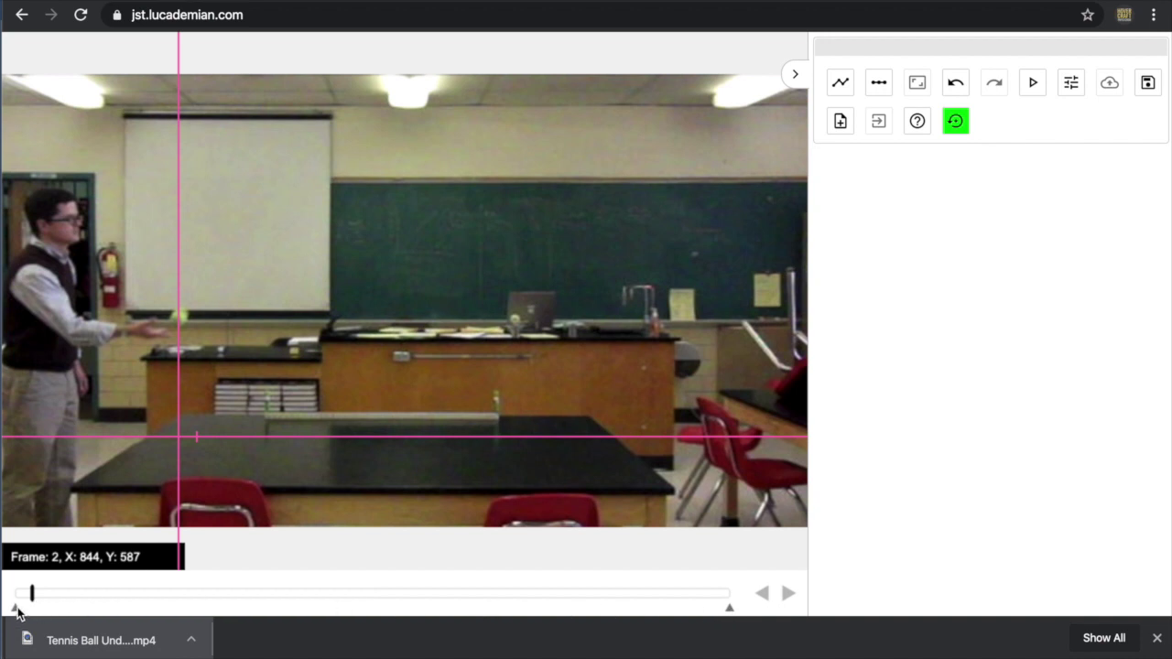
# Step: Set the clip's start point at frame 2 and show frame 2
pyautogui.moveTo(16, 607); pyautogui.dragTo(34, 611)
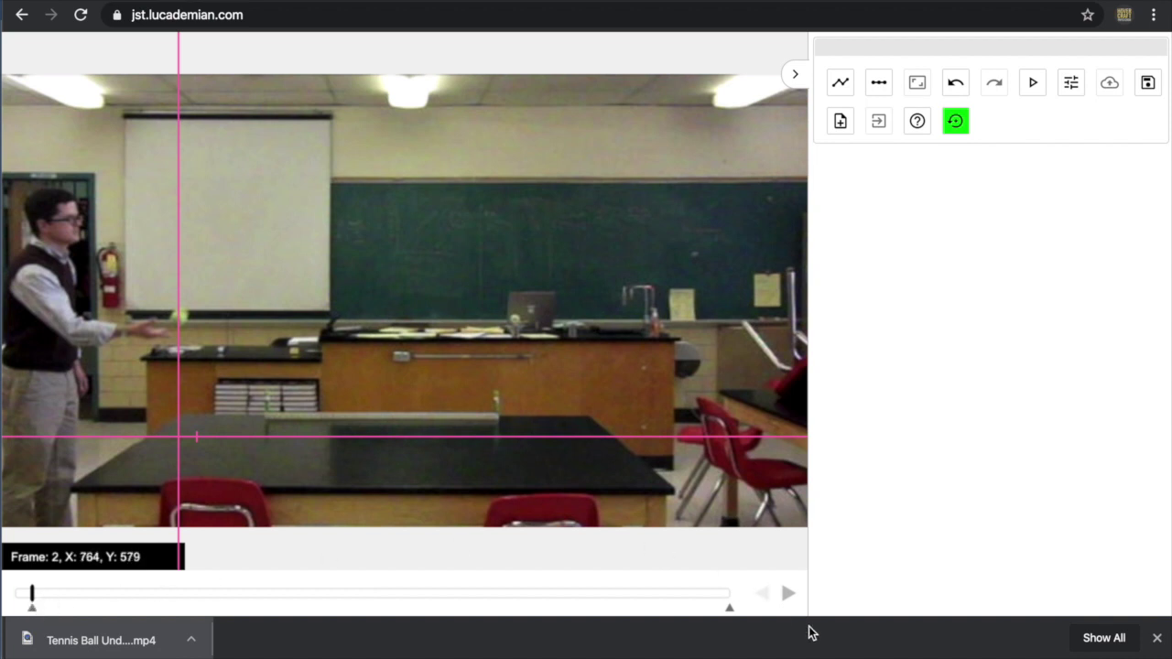
pyautogui.click(787, 594)
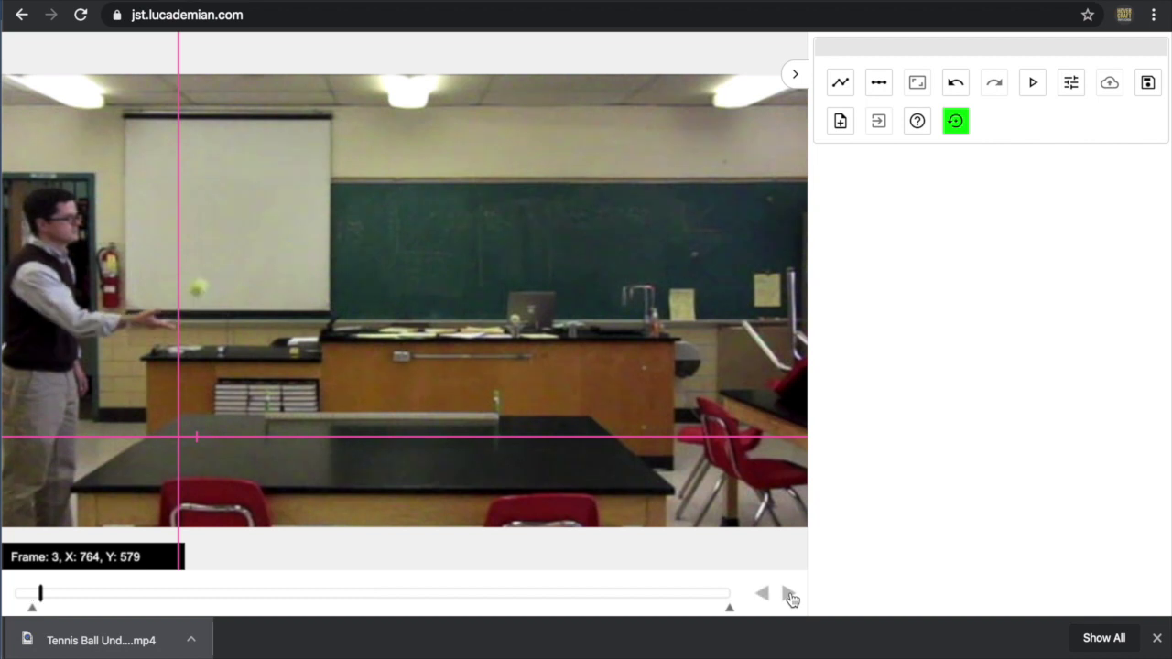
pyautogui.click(764, 595)
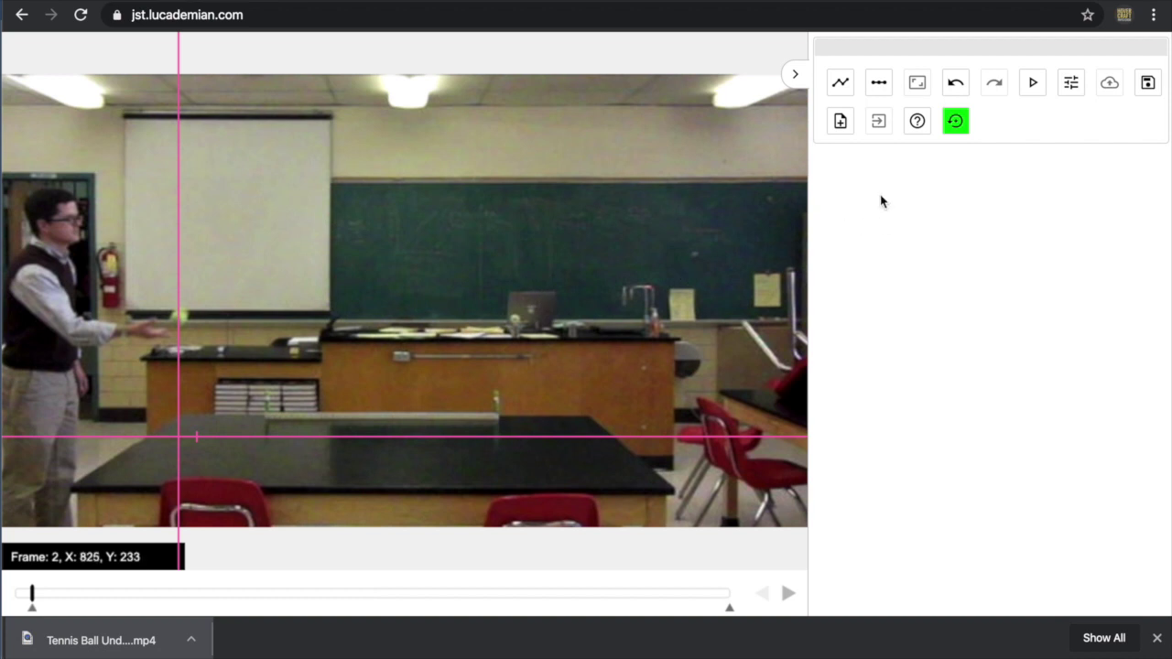
pyautogui.click(879, 85)
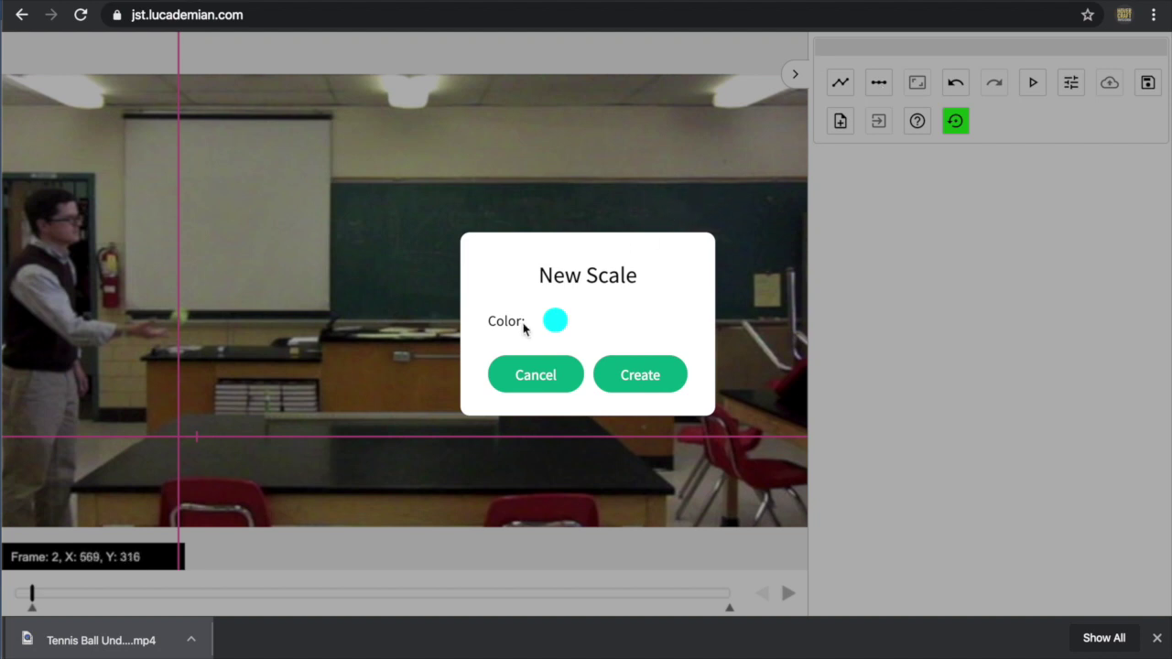
# Step: Create a 1 m scale spanning the table edge in the middle of the room
pyautogui.click(636, 373)
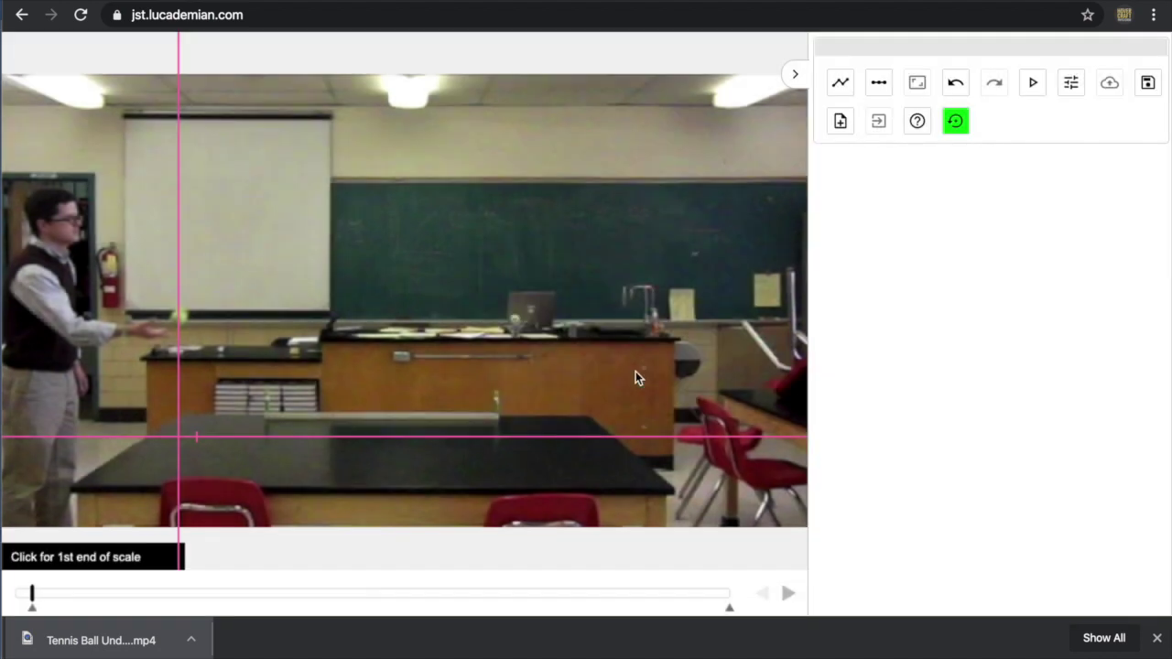
pyautogui.click(499, 405)
pyautogui.click(262, 404)
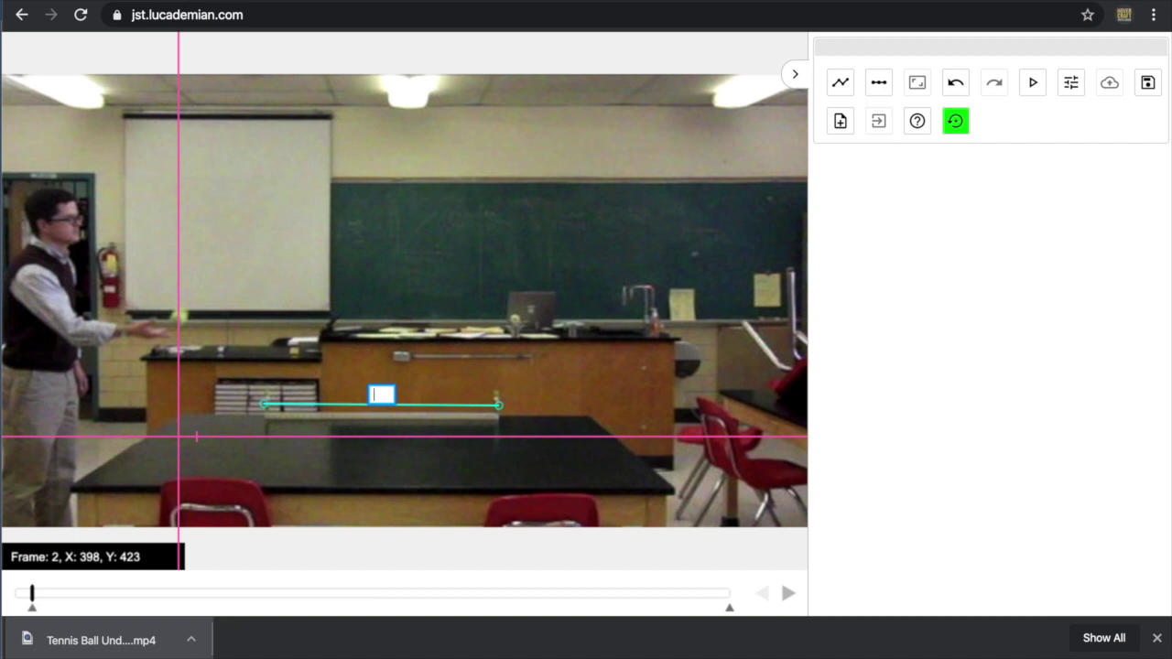
pyautogui.write('1m')
pyautogui.press('Return')
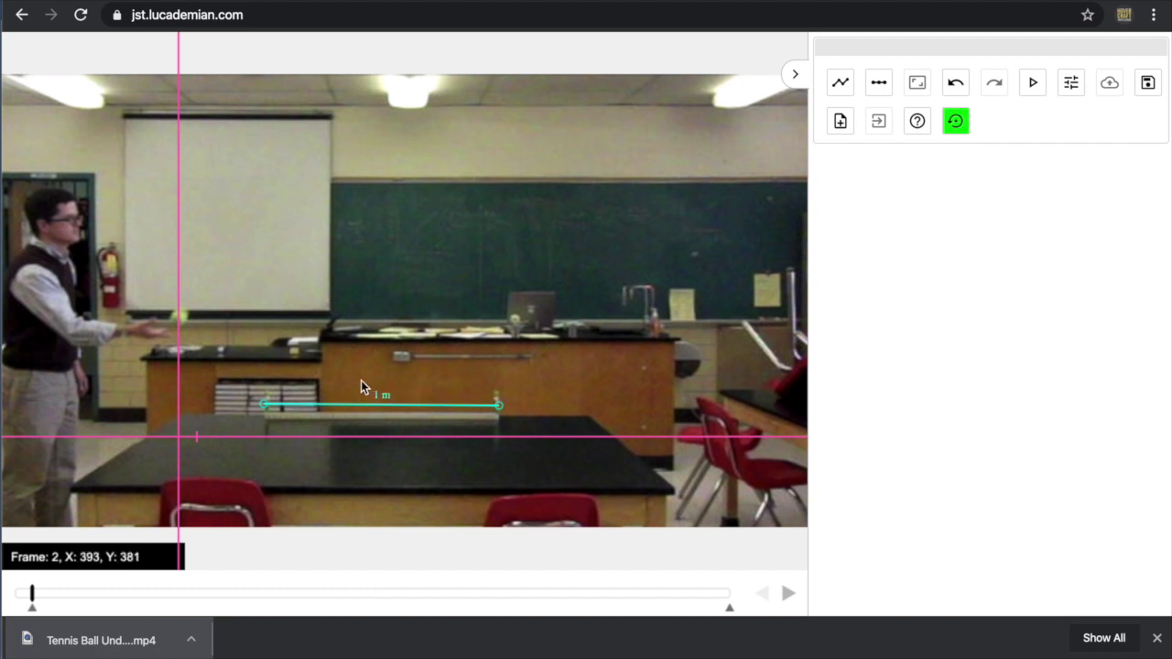
# Step: Create a new track named 'Tennis Ball Projectile'
pyautogui.click(842, 86)
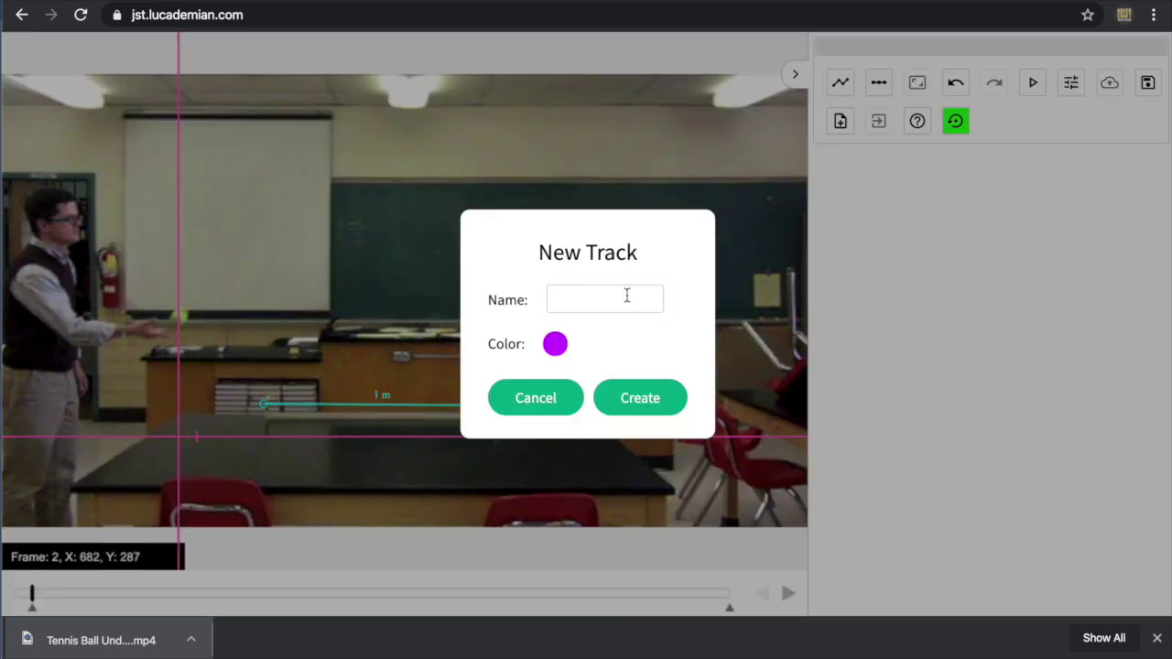
pyautogui.click(626, 295)
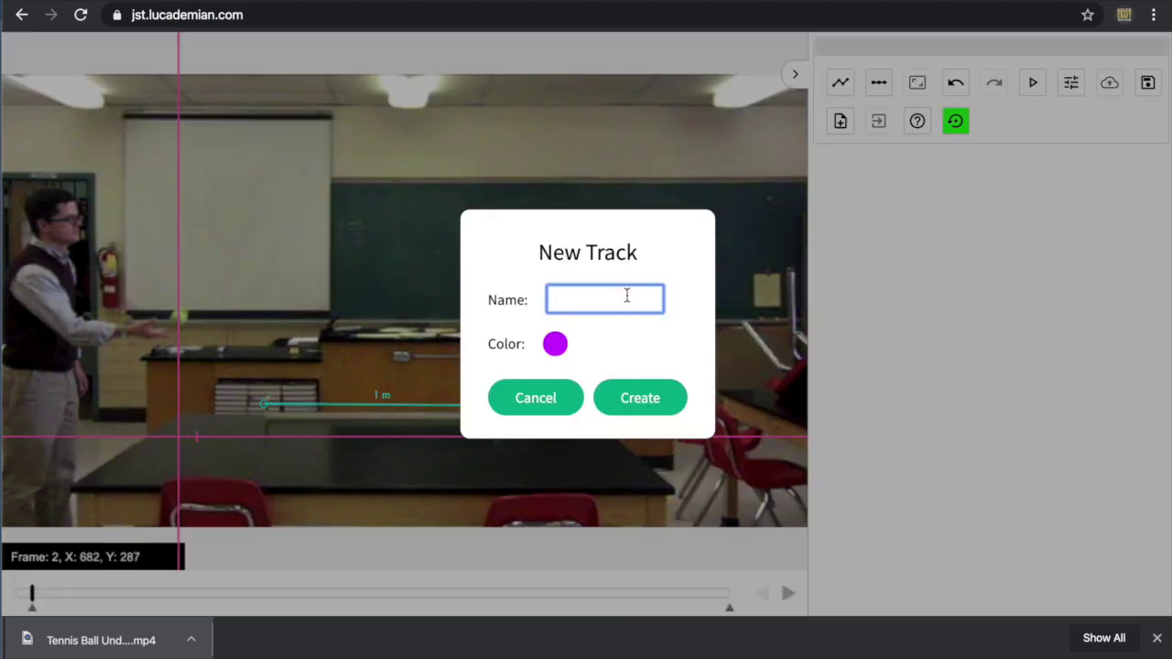
pyautogui.write('Tennis Ball Projectile')
pyautogui.click(640, 398)
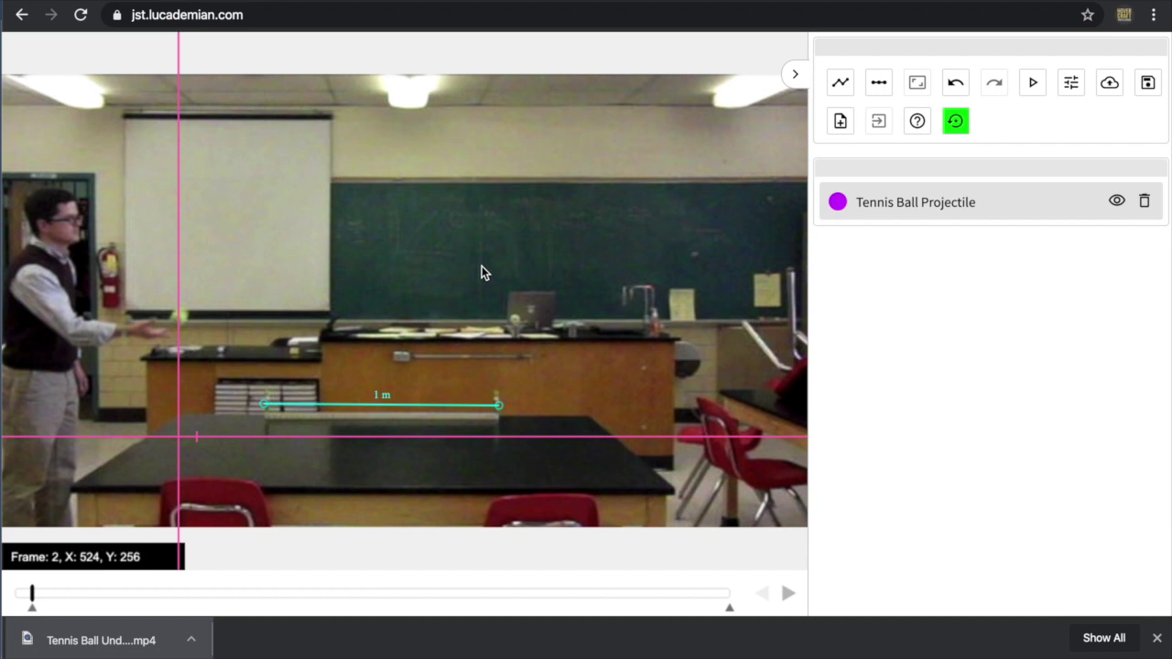
# Step: Select the Tennis Ball Projectile track and mark the ball's position in frame 2
pyautogui.click(180, 319)
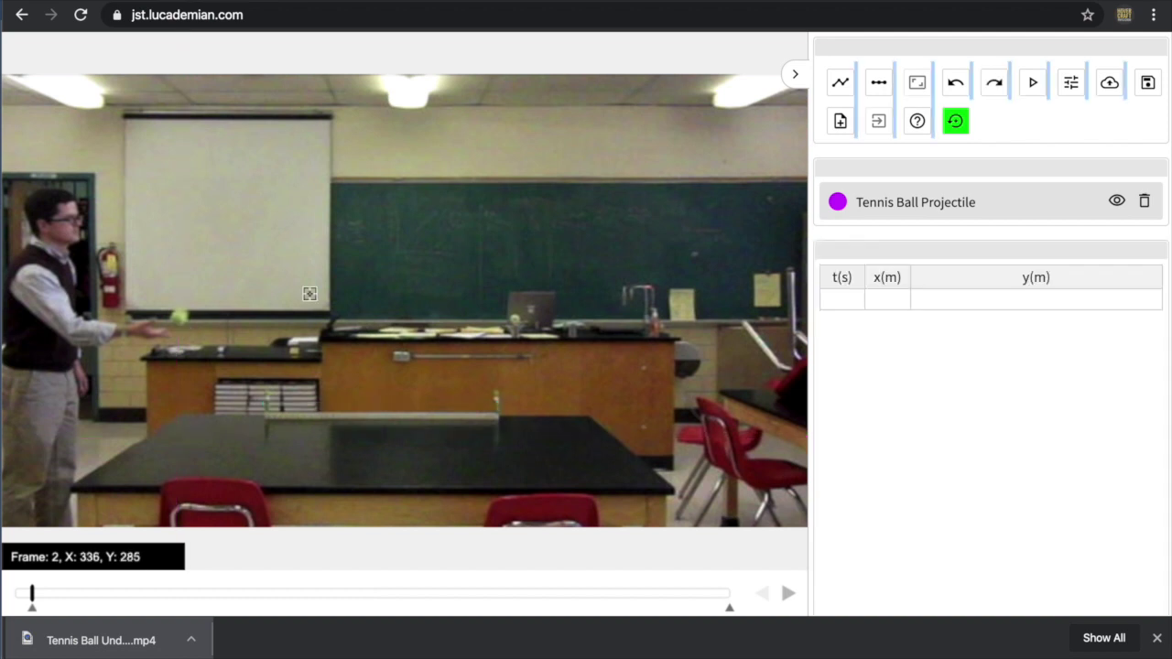
pyautogui.click(179, 317)
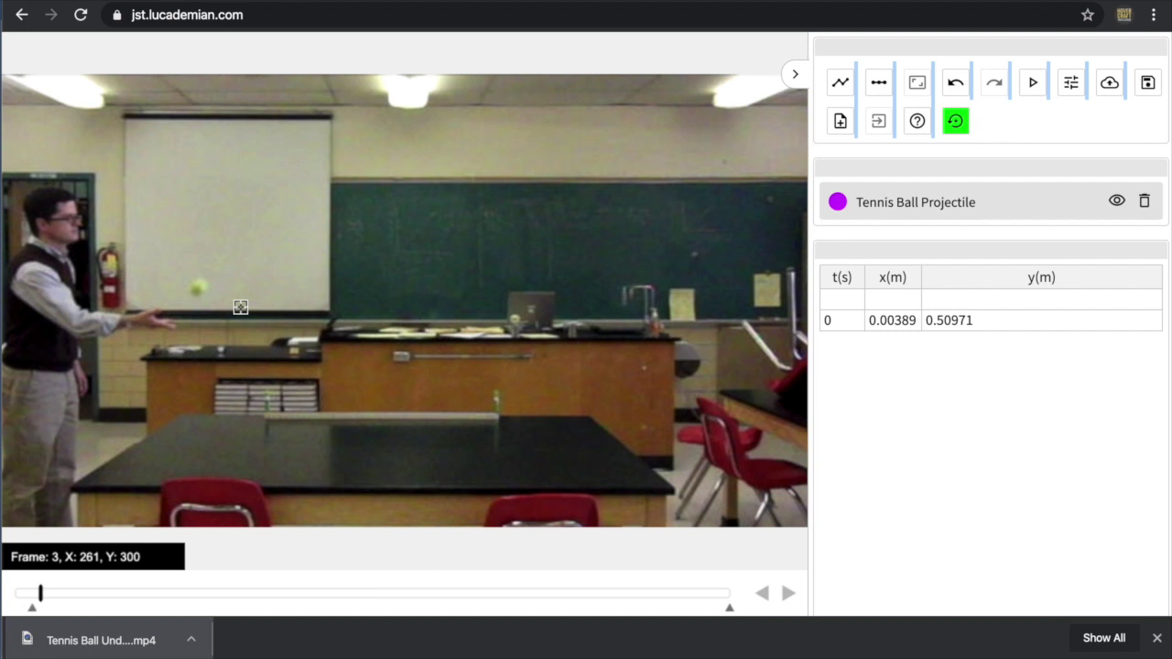
pyautogui.press('Escape')
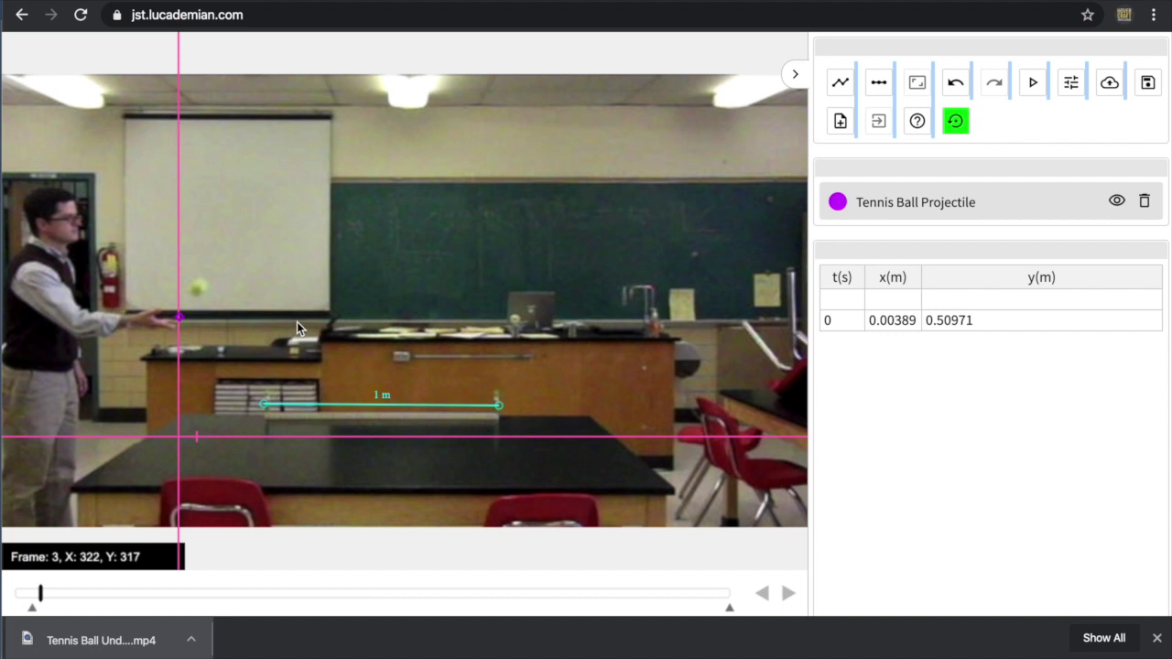
# Step: Mark the ball's rising positions frame by frame up to t=0.231 s
pyautogui.click(199, 288)
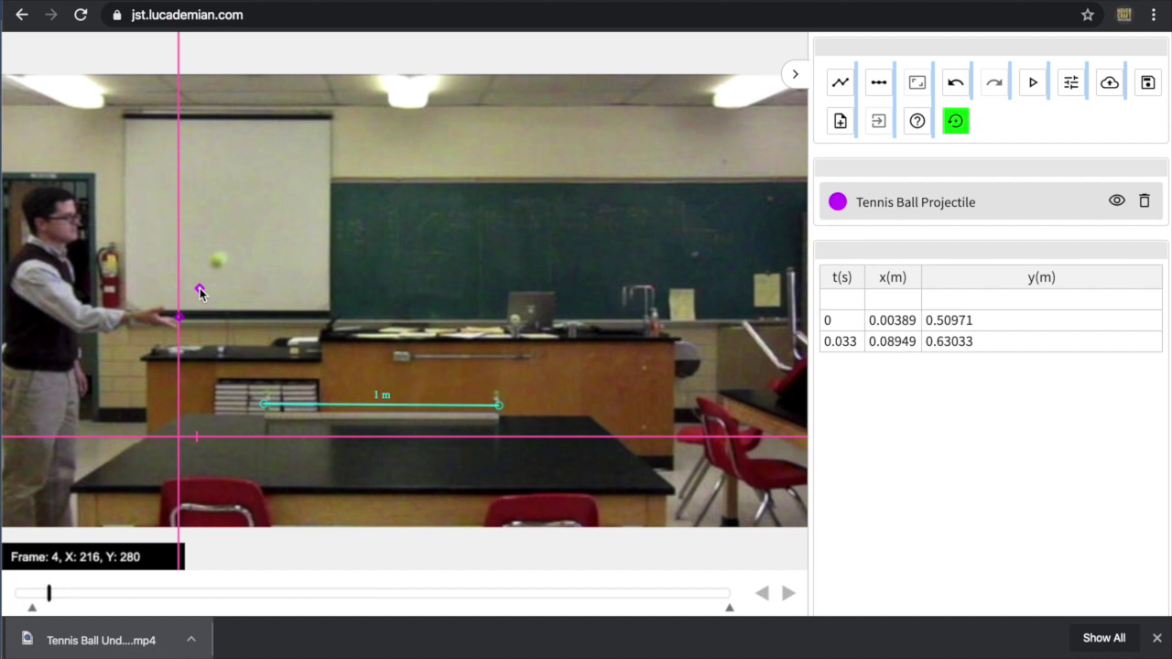
pyautogui.press('shift')
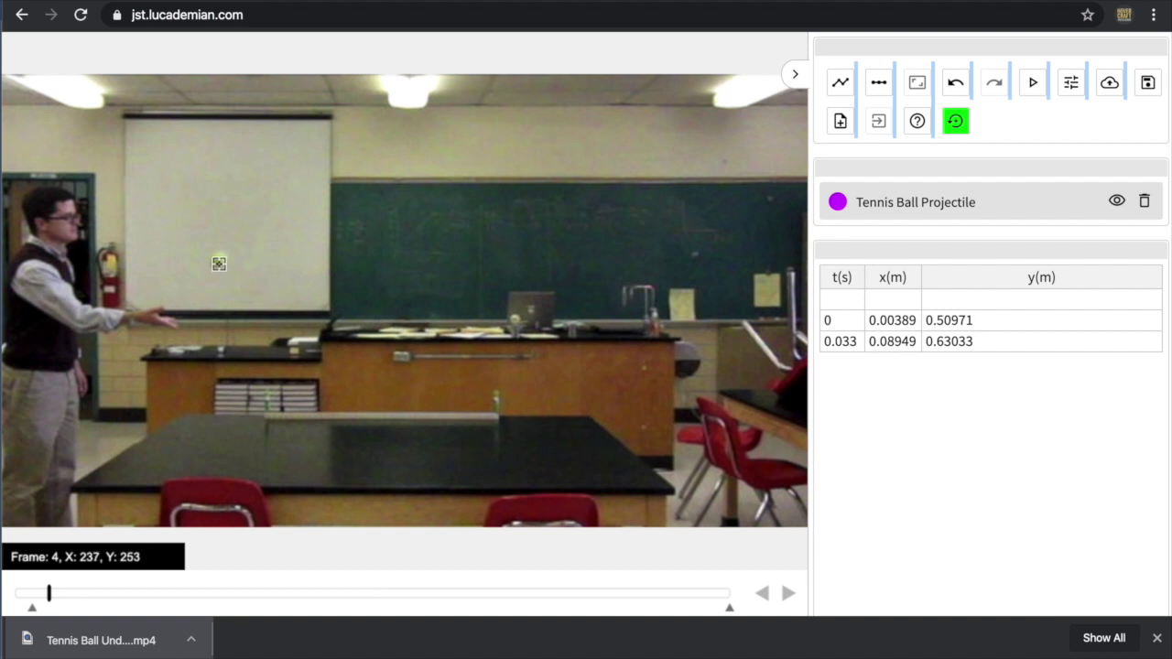
pyautogui.keyDown('shift'); pyautogui.click(220, 261); pyautogui.keyUp('shift')
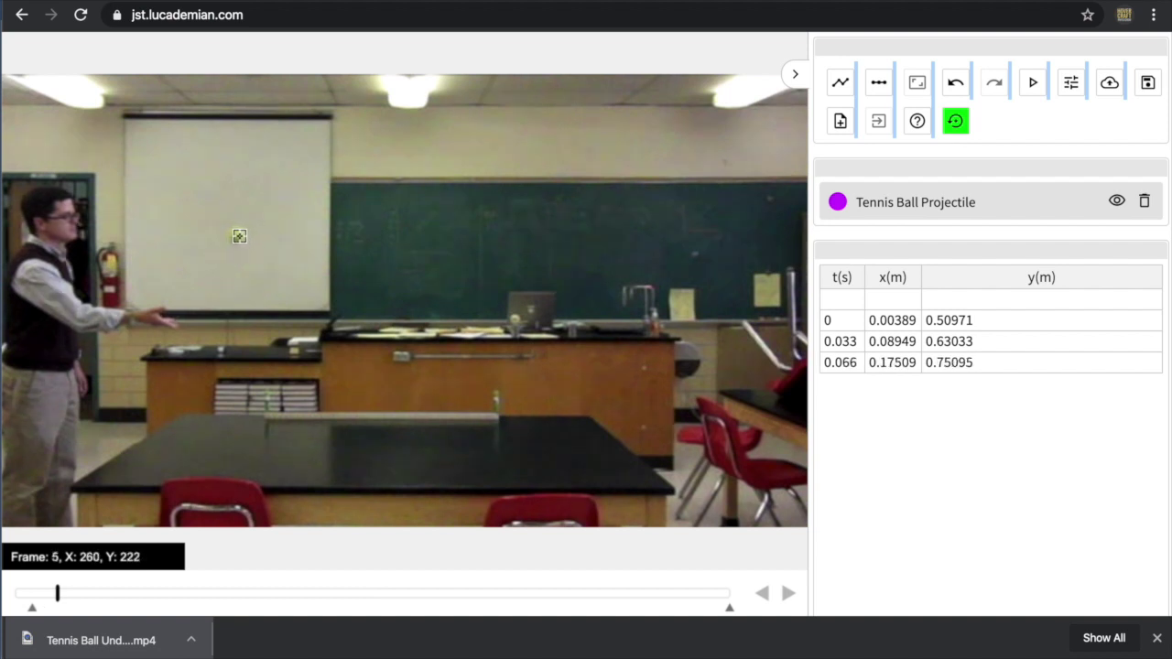
pyautogui.keyDown('shift'); pyautogui.click(239, 236); pyautogui.keyUp('shift')
pyautogui.keyDown('shift'); pyautogui.click(260, 214); pyautogui.keyUp('shift')
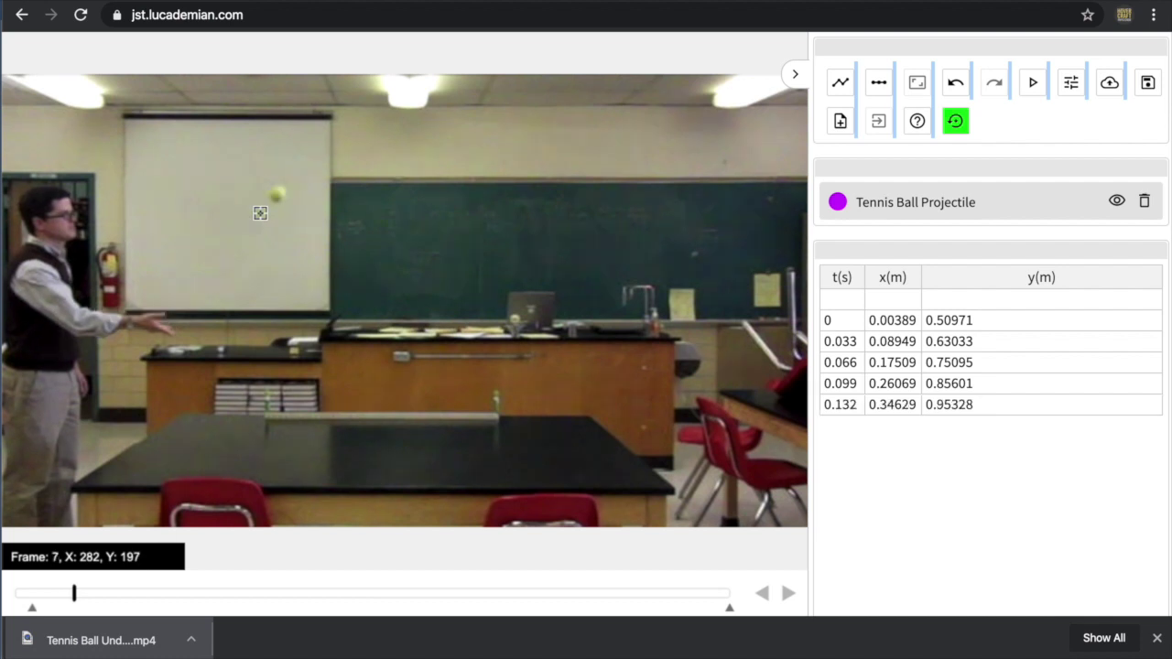
pyautogui.keyDown('shift'); pyautogui.click(283, 191); pyautogui.keyUp('shift')
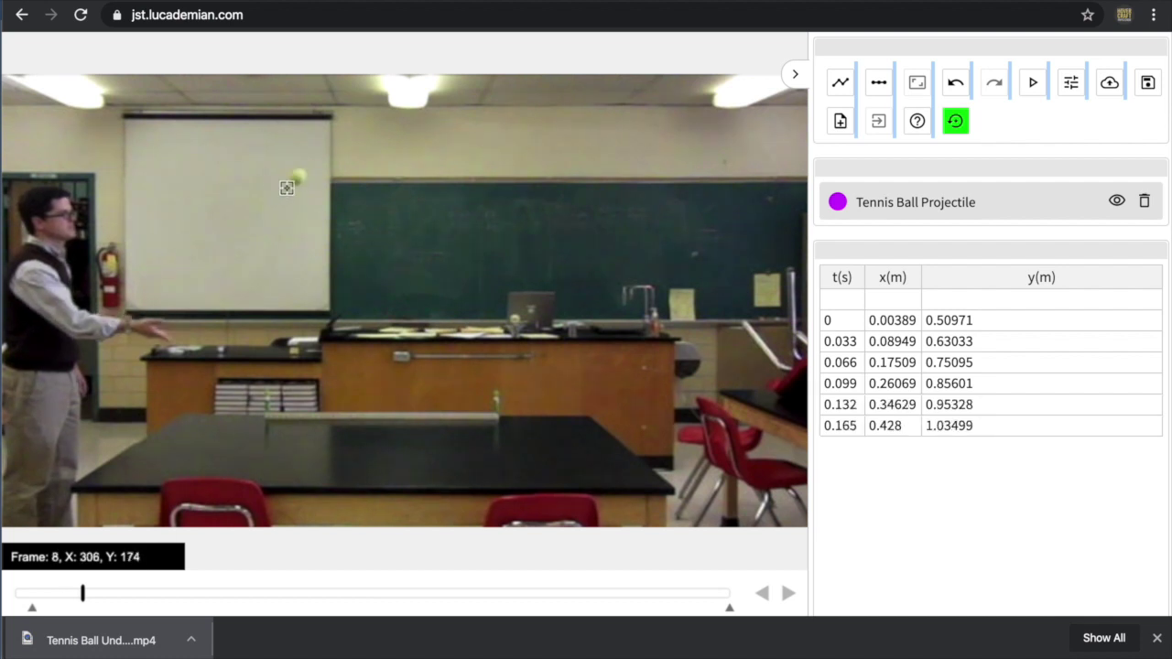
pyautogui.keyDown('shift'); pyautogui.click(304, 173); pyautogui.keyUp('shift')
pyautogui.keyDown('shift'); pyautogui.click(304, 173); pyautogui.keyUp('shift')
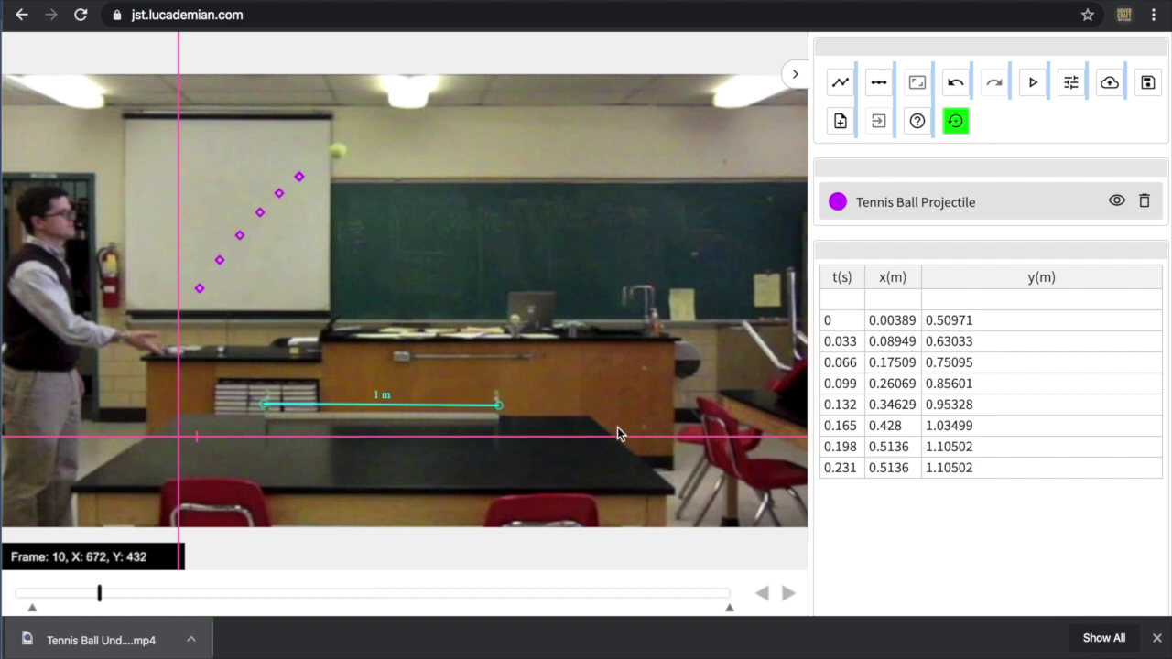
# Step: Step back to frame 9 and delete the duplicate 0.231 s track point
pyautogui.click(763, 594)
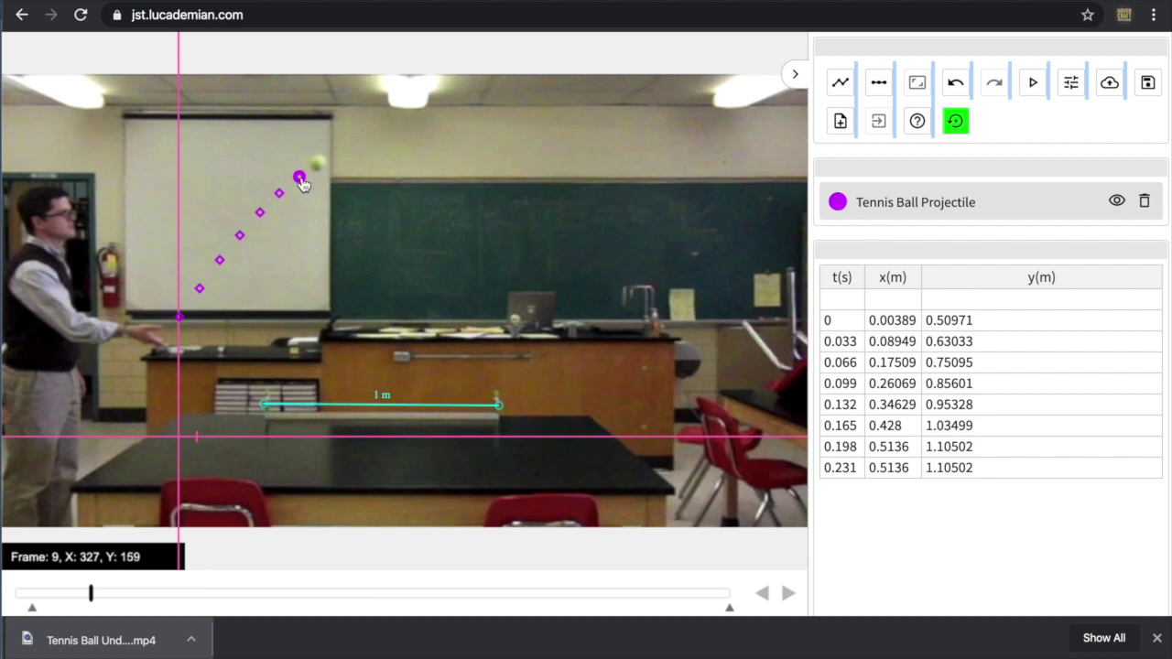
pyautogui.press('Delete')
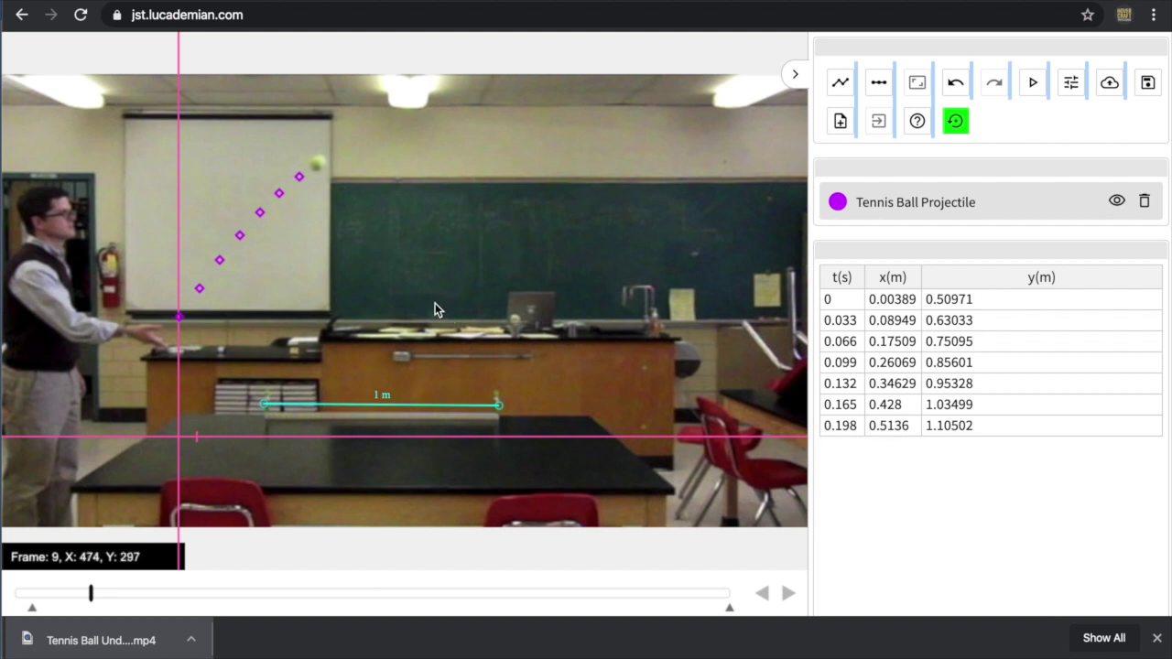
pyautogui.press('shift')
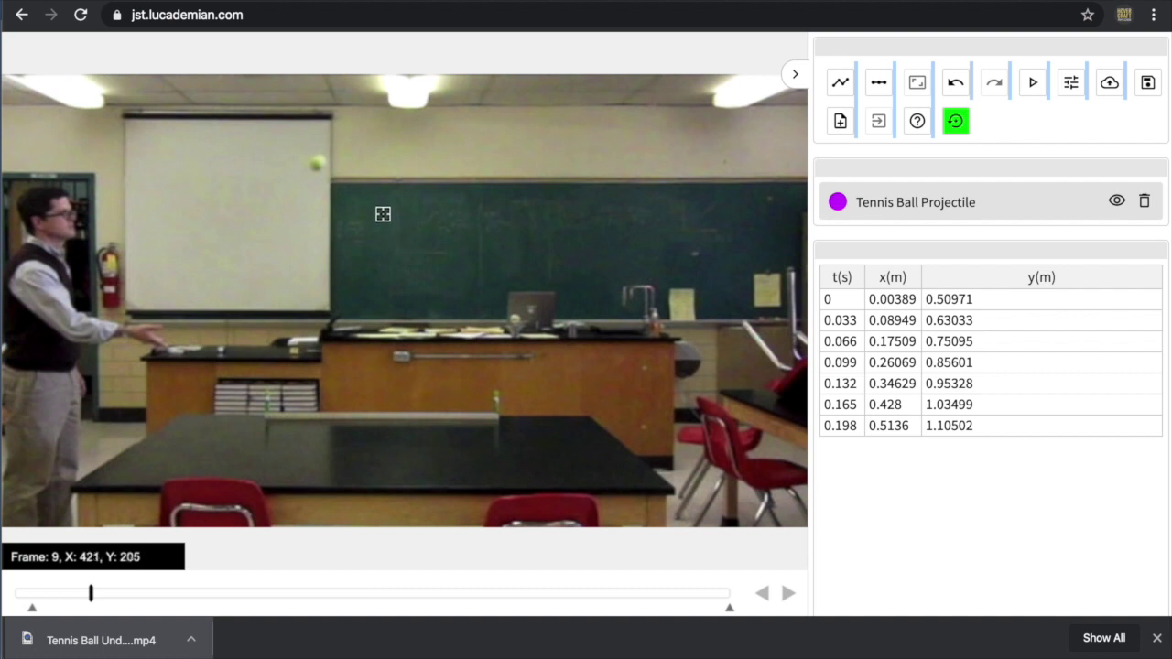
# Step: Mark the ball in frames 9 to 16 as it rises over the top of its arc
pyautogui.click(319, 164)
pyautogui.click(338, 152)
pyautogui.click(357, 144)
pyautogui.click(376, 138)
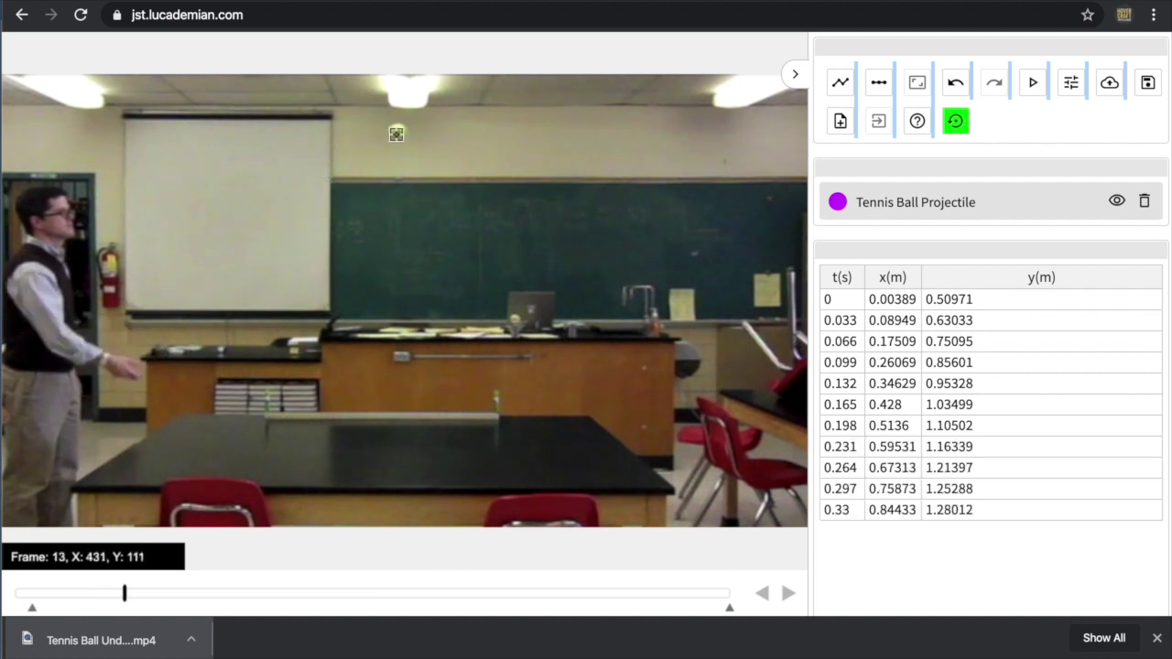
pyautogui.click(396, 135)
pyautogui.click(416, 131)
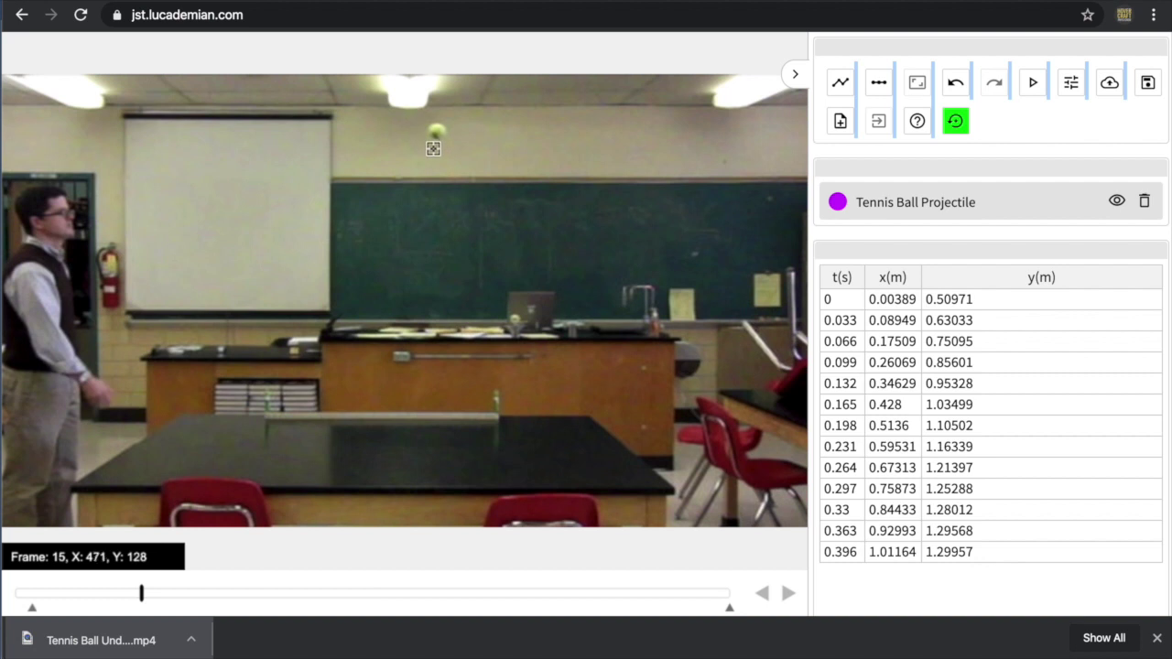
pyautogui.click(440, 132)
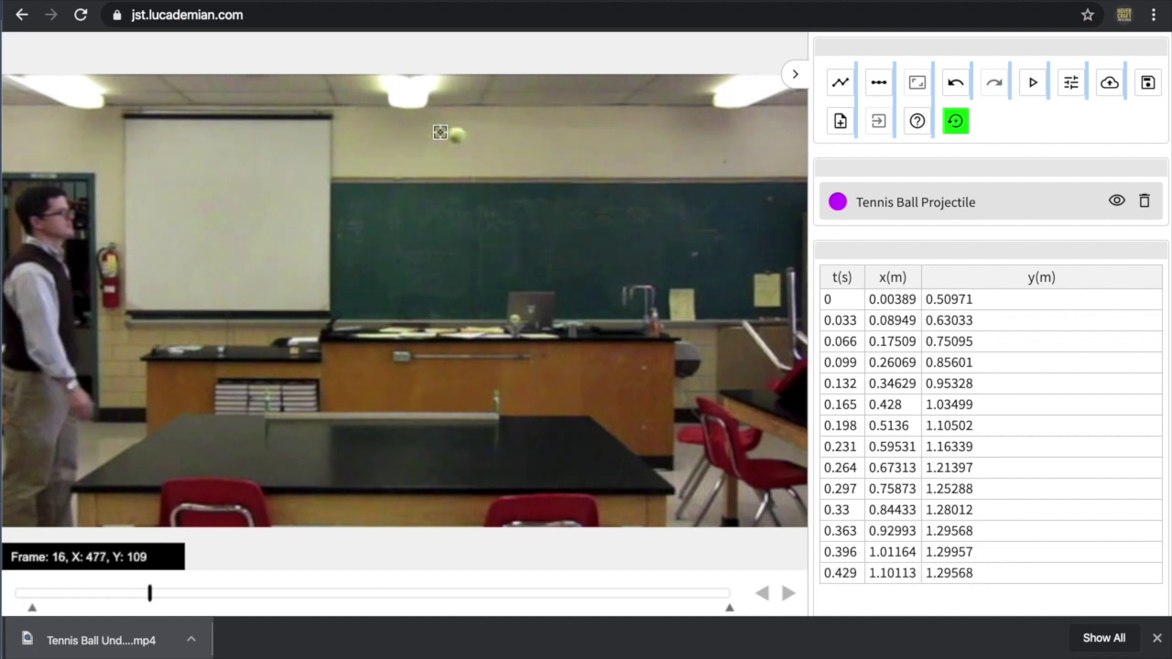
pyautogui.click(456, 136)
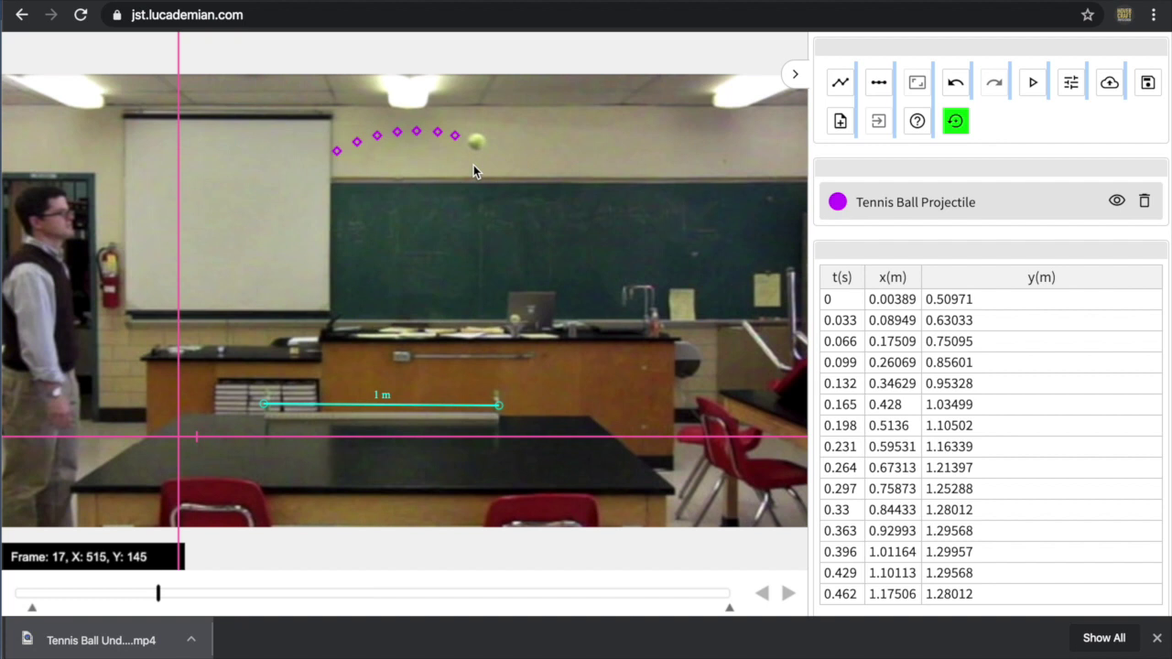
# Step: Mark the descending ball in frames 17 through 31 as it falls toward the chairs
pyautogui.press('shift')
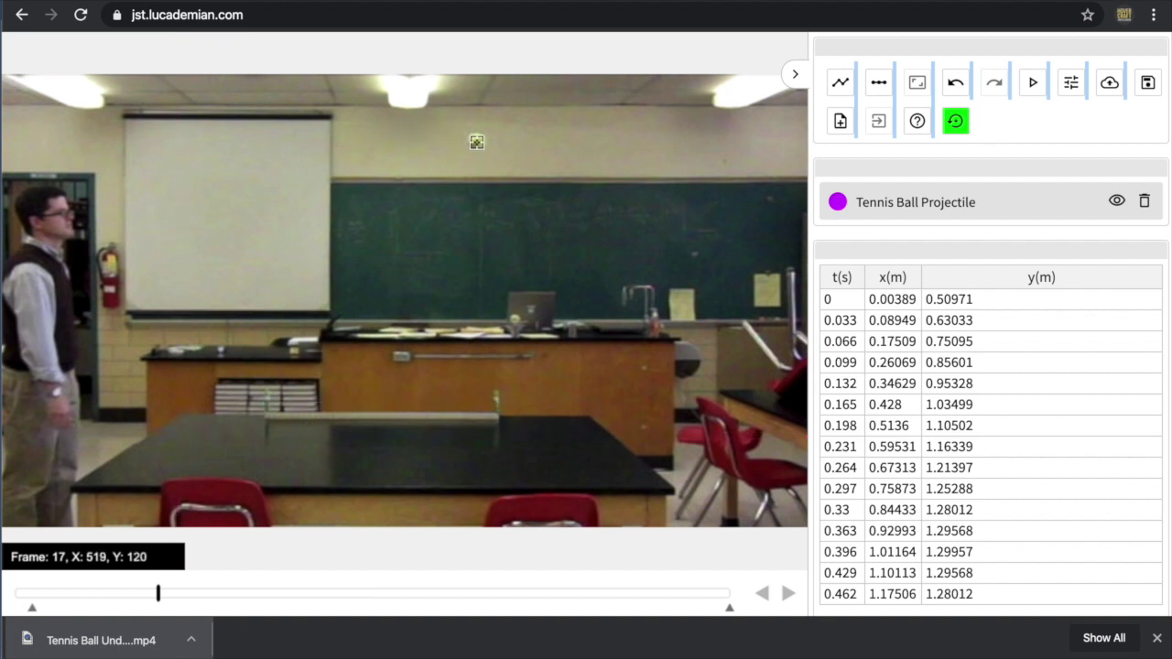
pyautogui.keyDown('shift'); pyautogui.click(477, 142); pyautogui.keyUp('shift')
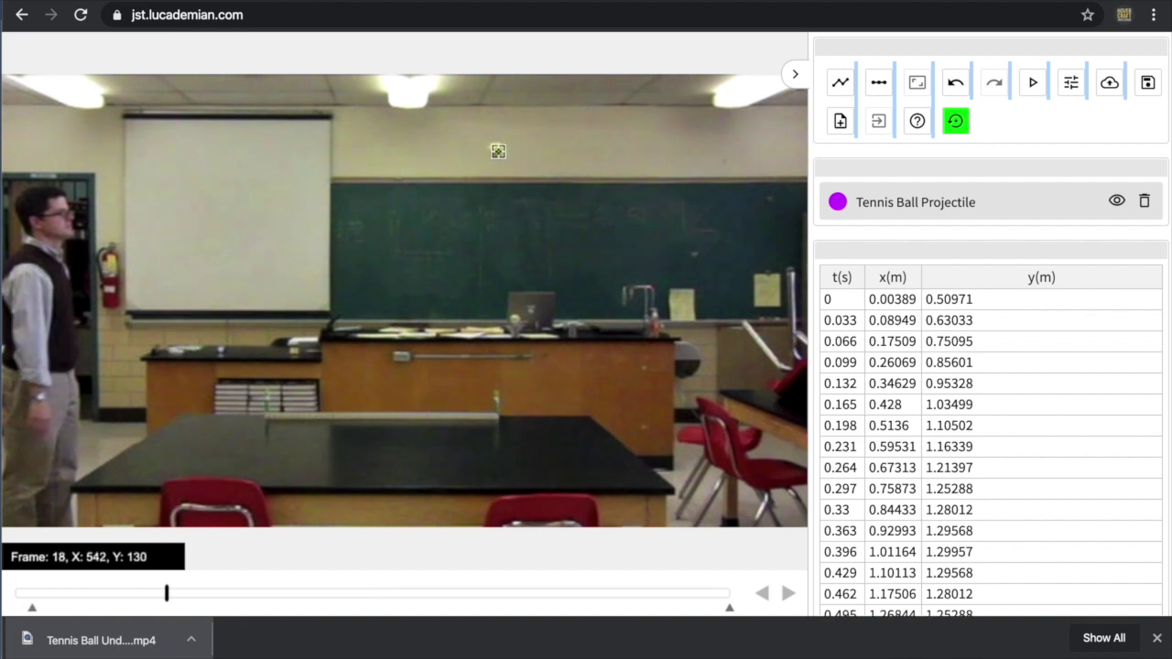
pyautogui.keyDown('shift'); pyautogui.click(497, 151); pyautogui.keyUp('shift')
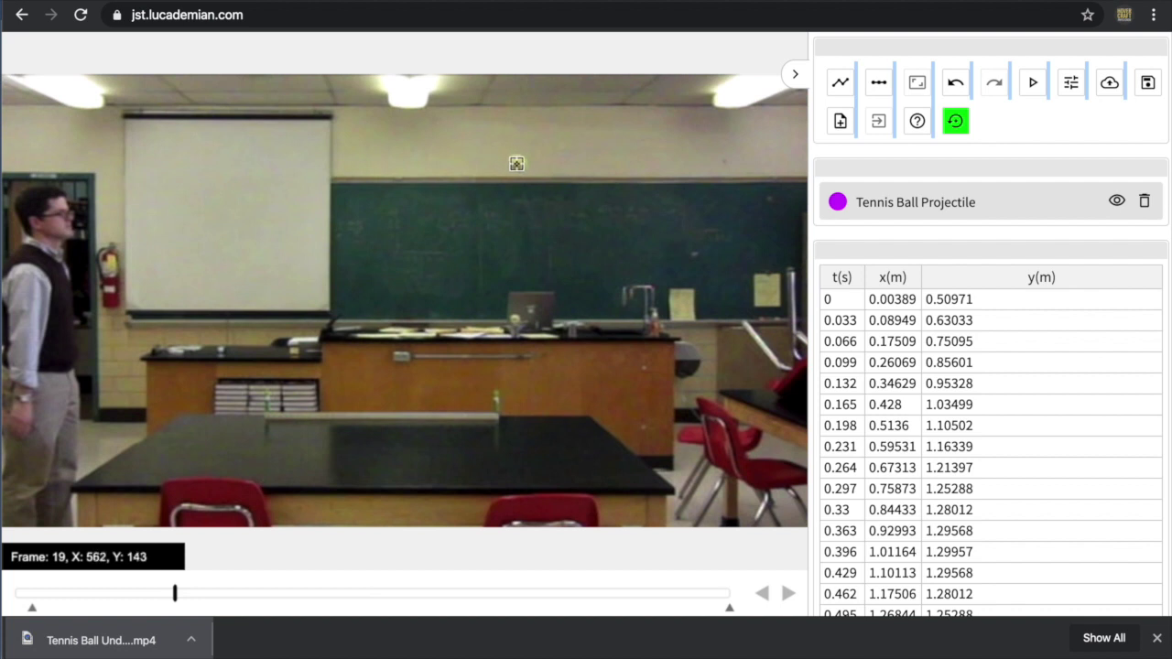
pyautogui.keyDown('shift'); pyautogui.click(517, 163); pyautogui.keyUp('shift')
pyautogui.keyDown('shift'); pyautogui.click(536, 178); pyautogui.keyUp('shift')
pyautogui.keyDown('shift'); pyautogui.click(555, 196); pyautogui.keyUp('shift')
pyautogui.keyDown('shift'); pyautogui.click(575, 218); pyautogui.keyUp('shift')
pyautogui.keyDown('shift'); pyautogui.click(595, 240); pyautogui.keyUp('shift')
pyautogui.keyDown('shift'); pyautogui.click(613, 263); pyautogui.keyUp('shift')
pyautogui.keyDown('shift'); pyautogui.click(634, 290); pyautogui.keyUp('shift')
pyautogui.keyDown('shift'); pyautogui.click(652, 317); pyautogui.keyUp('shift')
pyautogui.keyDown('shift'); pyautogui.click(671, 348); pyautogui.keyUp('shift')
pyautogui.keyDown('shift'); pyautogui.click(689, 383); pyautogui.keyUp('shift')
pyautogui.keyDown('shift'); pyautogui.click(706, 419); pyautogui.keyUp('shift')
pyautogui.keyDown('shift'); pyautogui.click(727, 457); pyautogui.keyUp('shift')
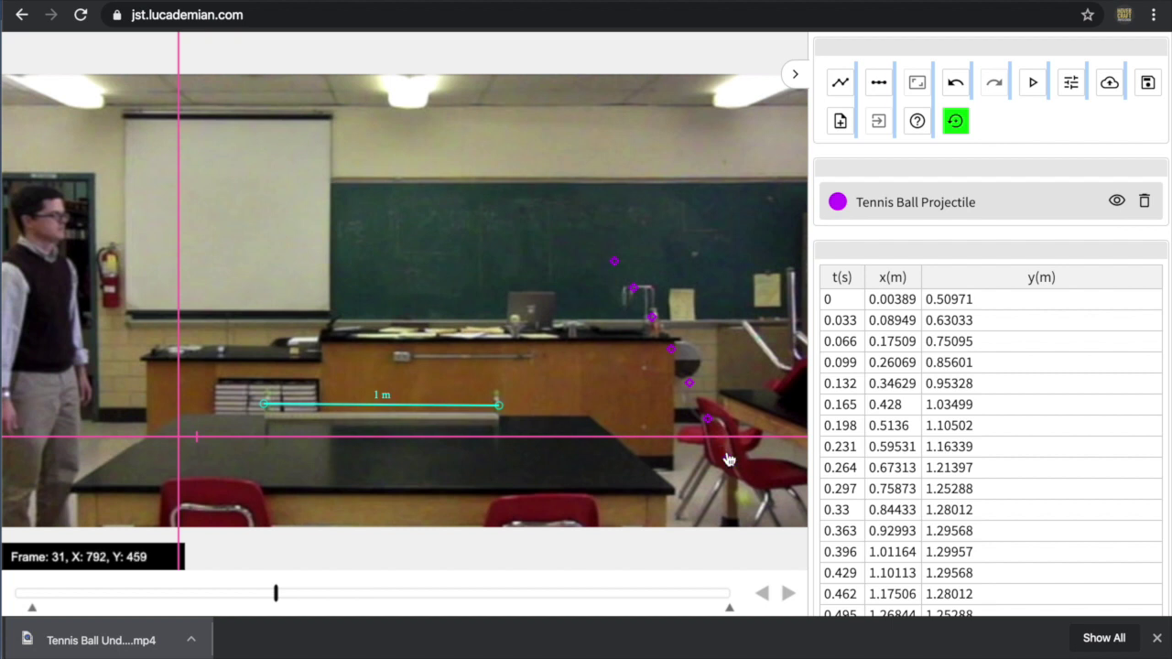
# Step: Review the position table, then select all rows from t=0 through t=0.924 s
pyautogui.scroll(-3, 902, 434)
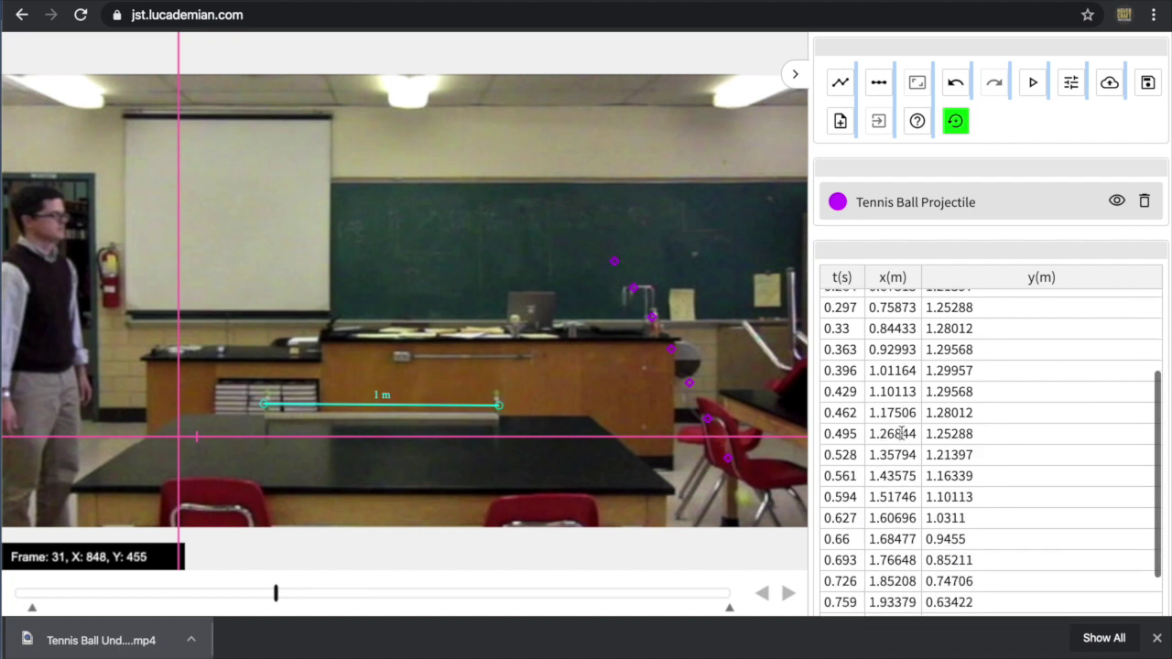
pyautogui.scroll(-3, 902, 433)
pyautogui.click(1156, 638)
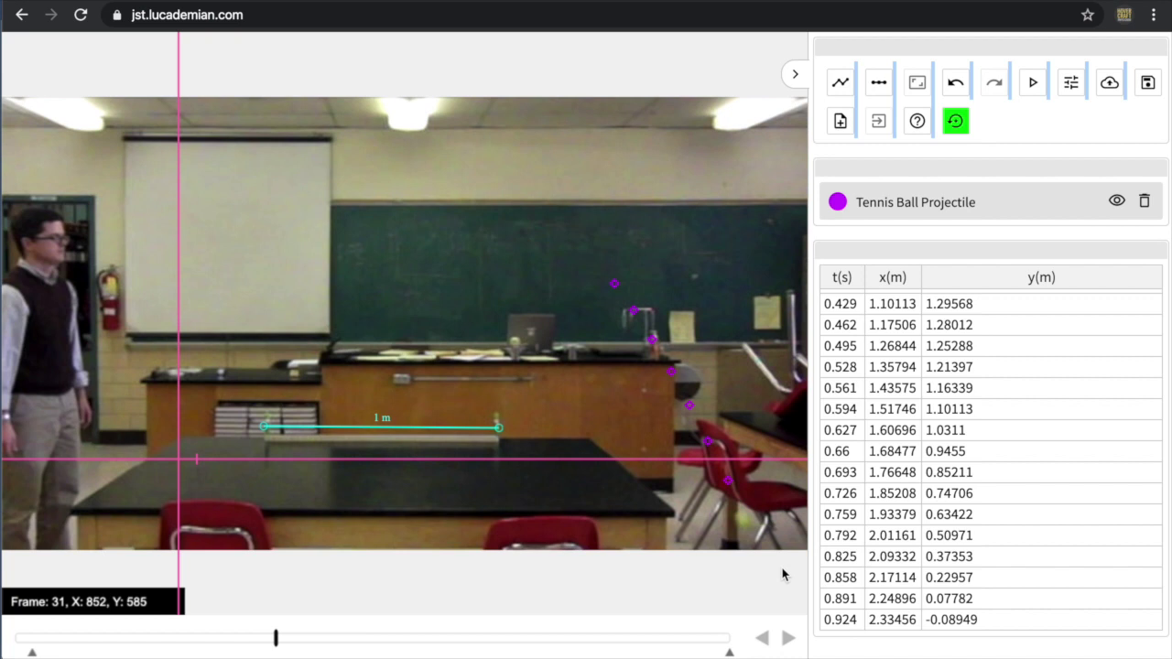
pyautogui.scroll(5, 1009, 484)
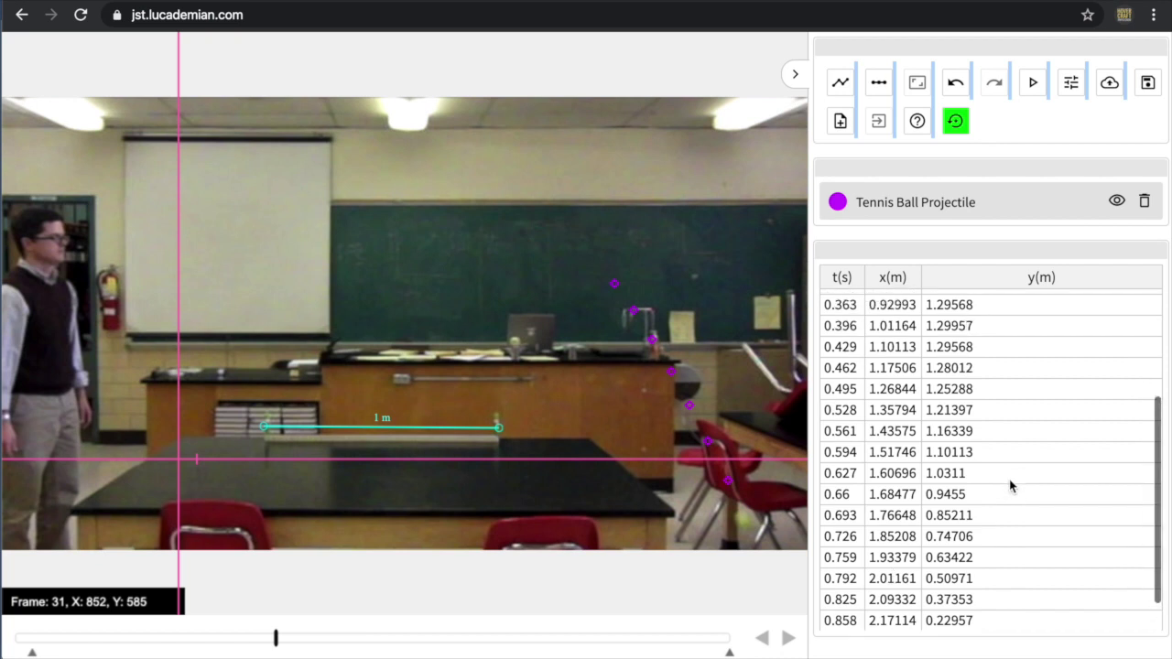
pyautogui.scroll(2, 1011, 484)
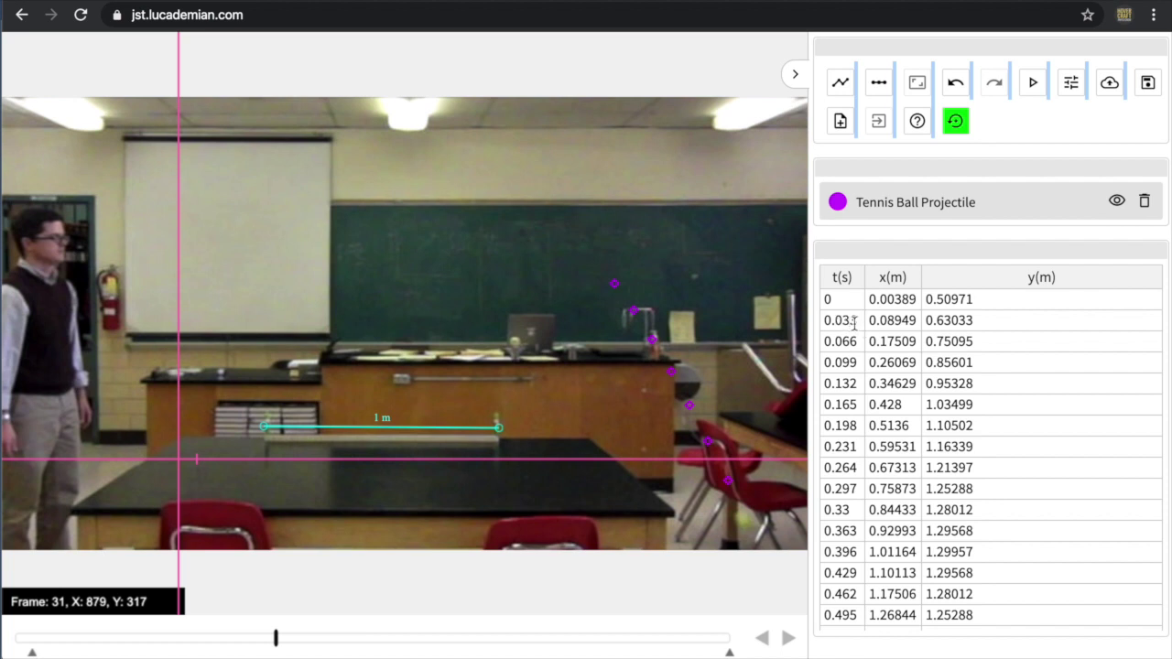
pyautogui.moveTo(845, 303); pyautogui.dragTo(1109, 494)
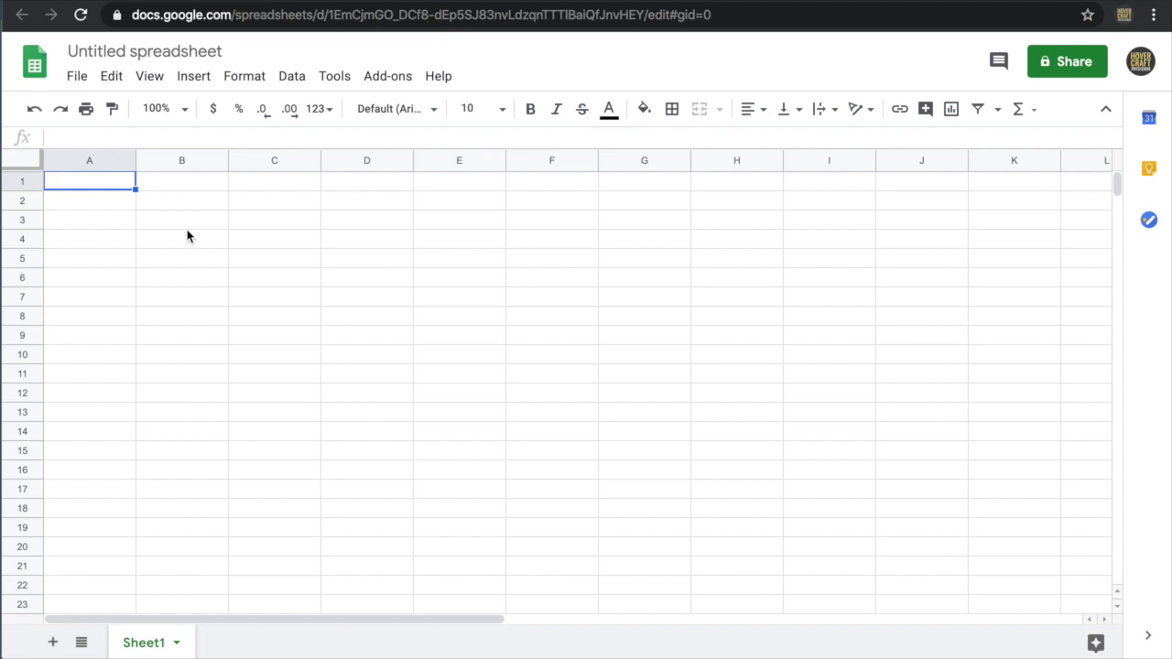
# Step: Paste the copied time, x and y values into the sheet starting at cell A2
pyautogui.click(104, 203)
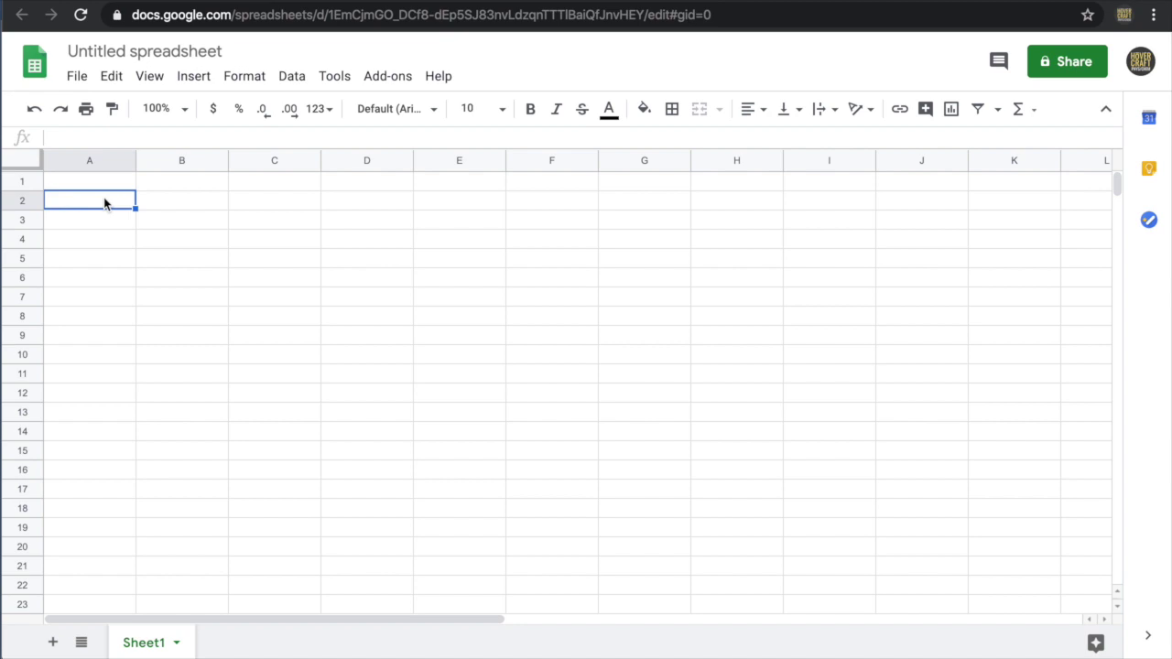
pyautogui.hotkey('ctrl', 'v')
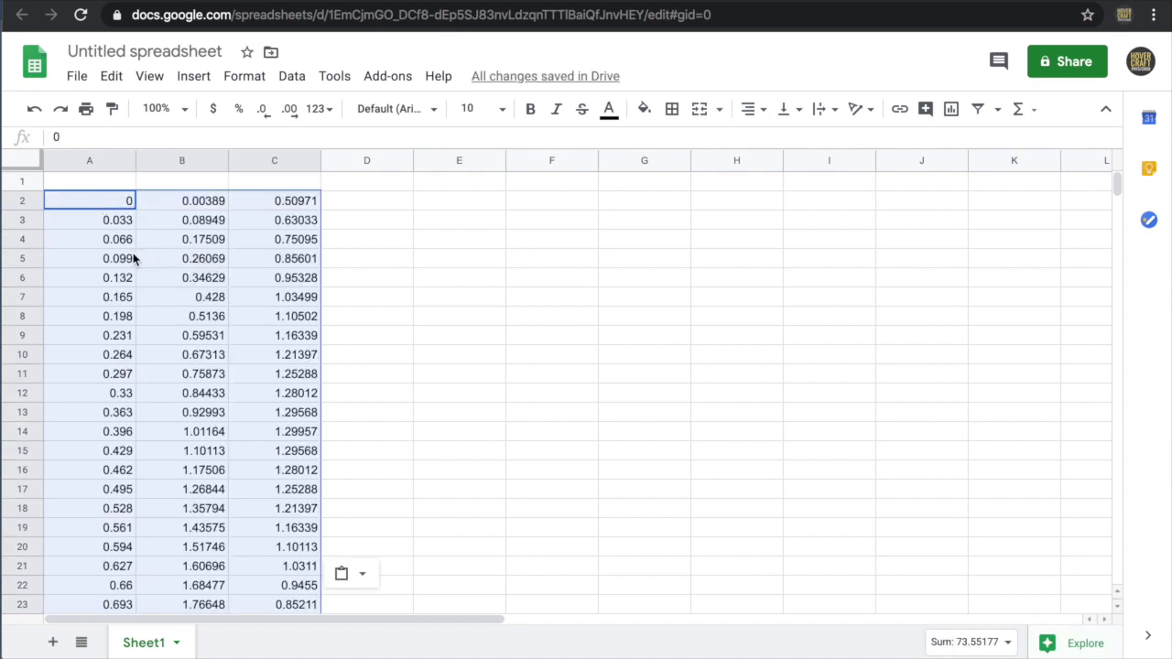
pyautogui.click(102, 189)
# Step: Enter headers Time (s), X-Position (m) and Y-Position (m) in cells A1, B1 and C1
pyautogui.write('Ti')
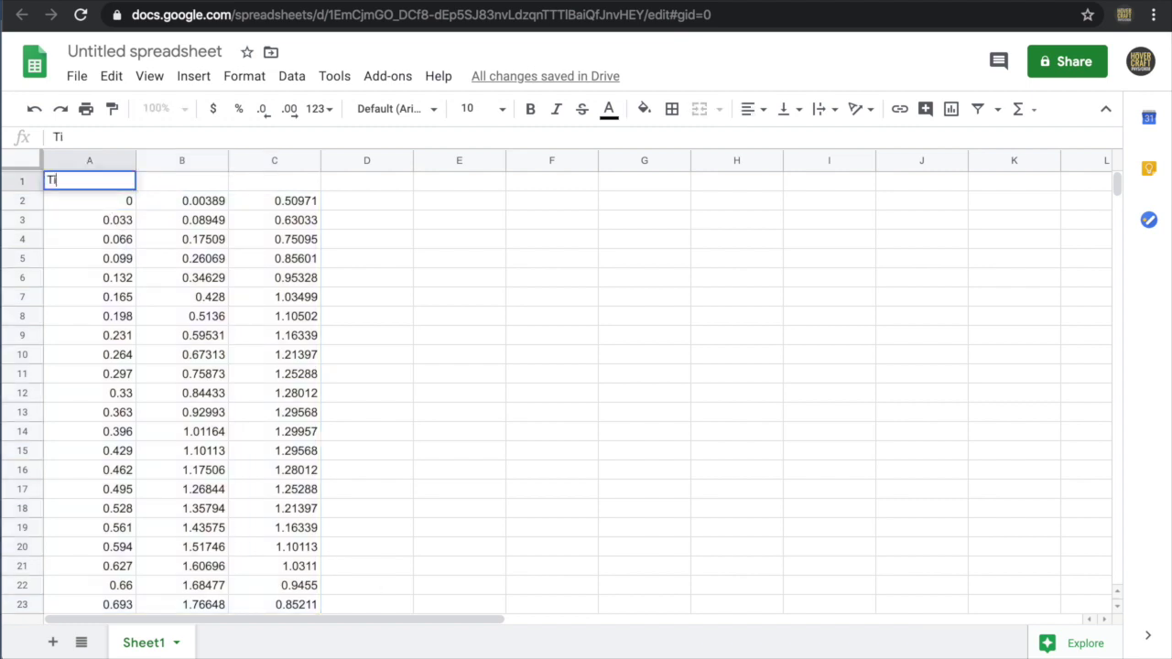
pyautogui.write('me (s)')
pyautogui.press('Tab')
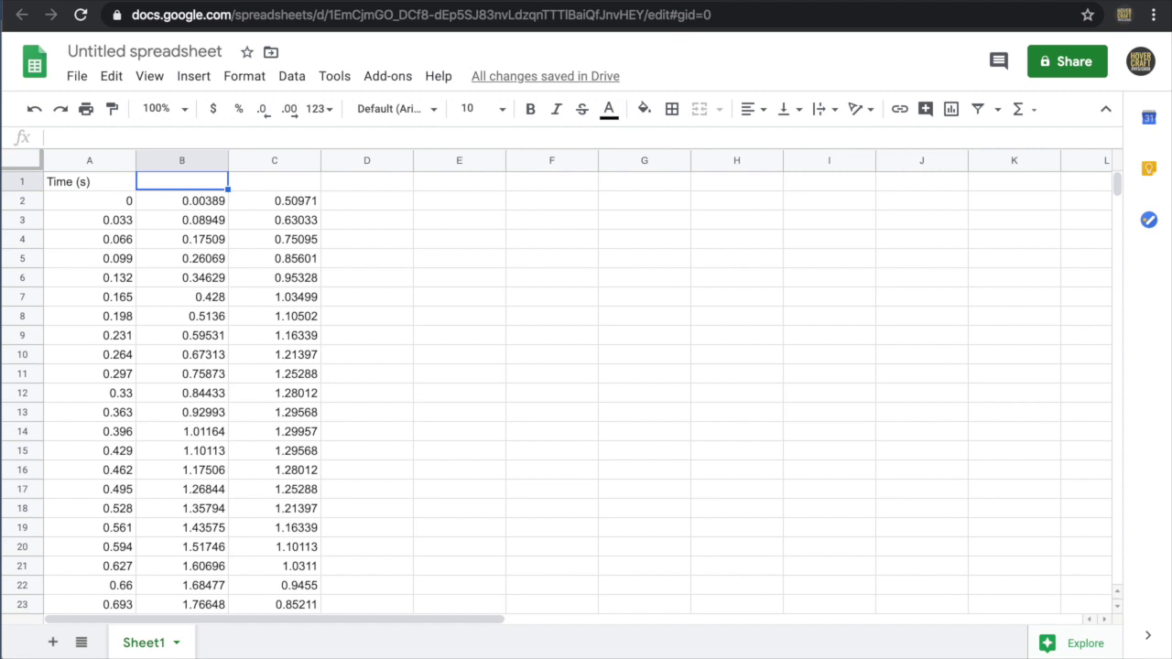
pyautogui.write('X-P')
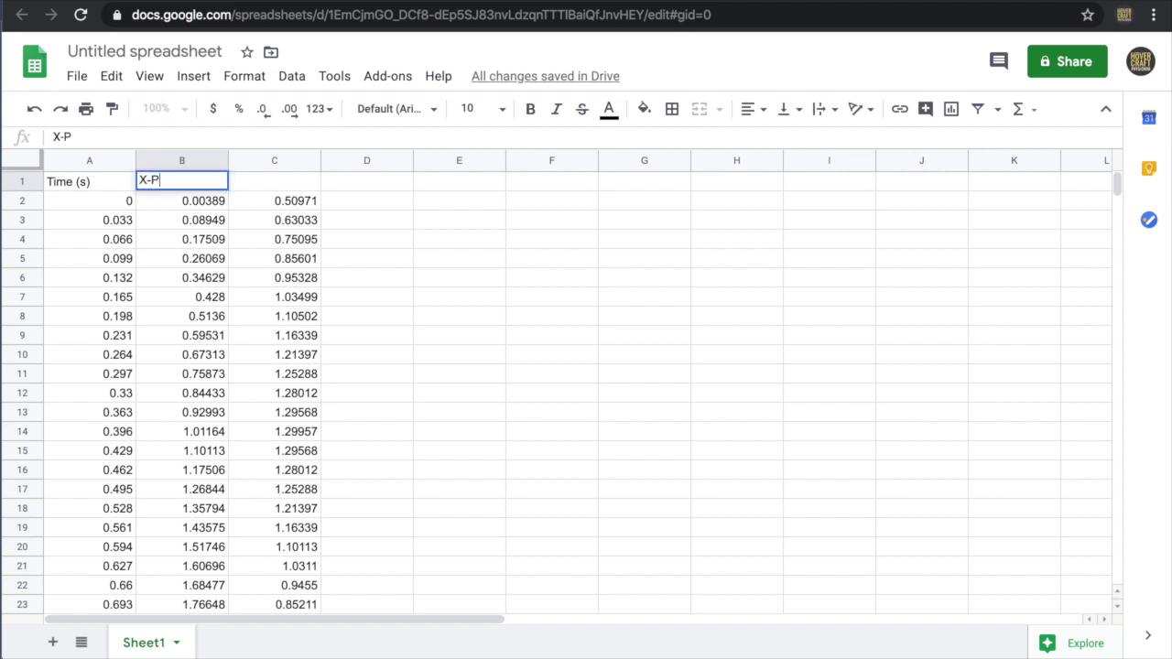
pyautogui.write('osition (m)')
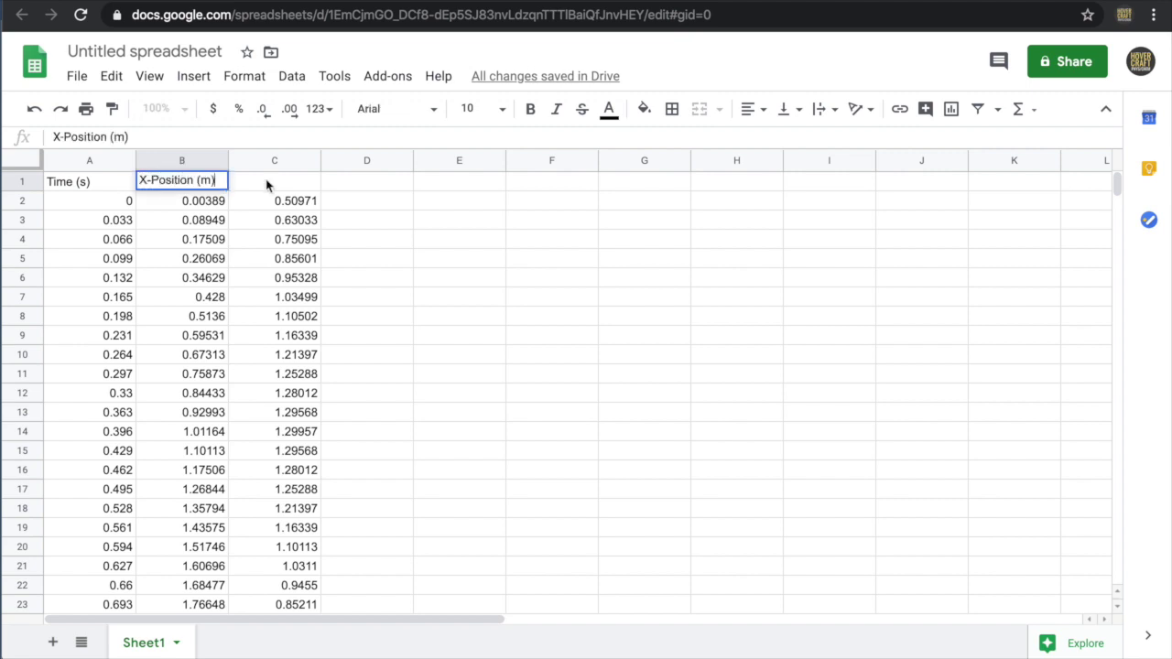
pyautogui.click(268, 186)
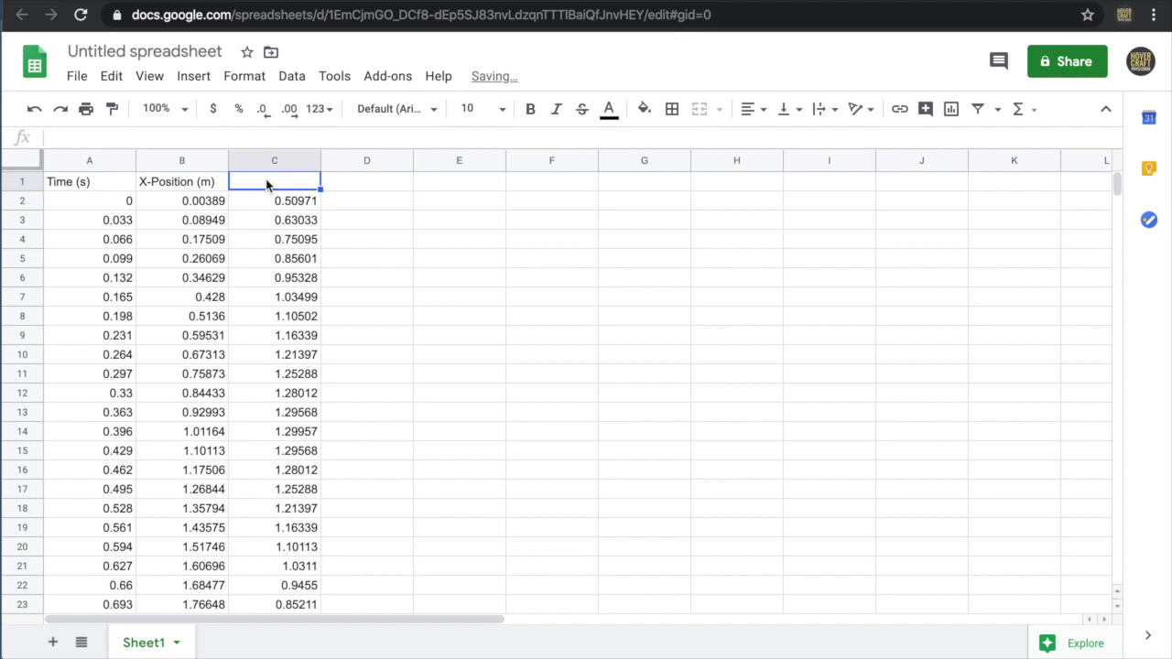
pyautogui.write('Y-Position')
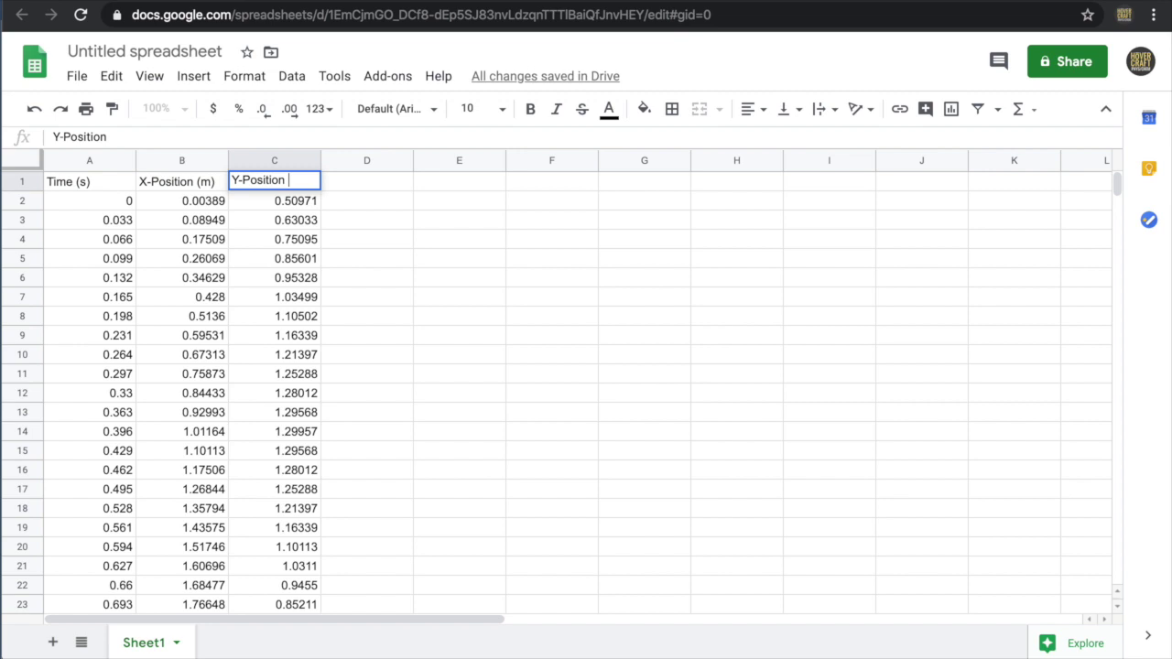
pyautogui.write(' (m)')
pyautogui.click(89, 181)
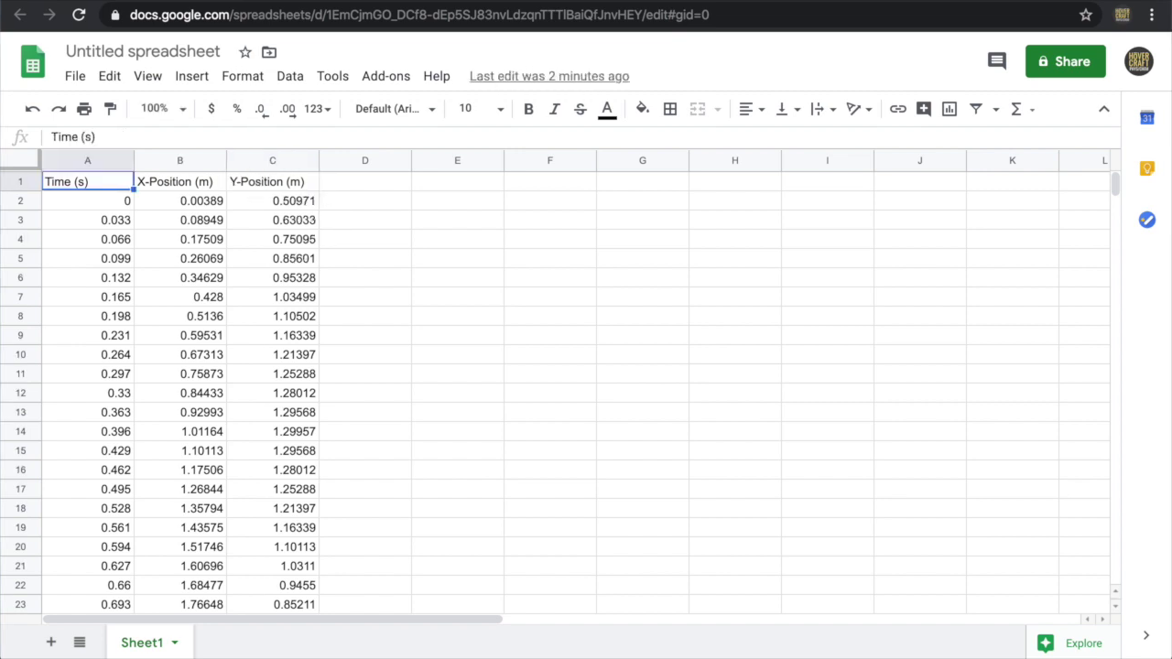